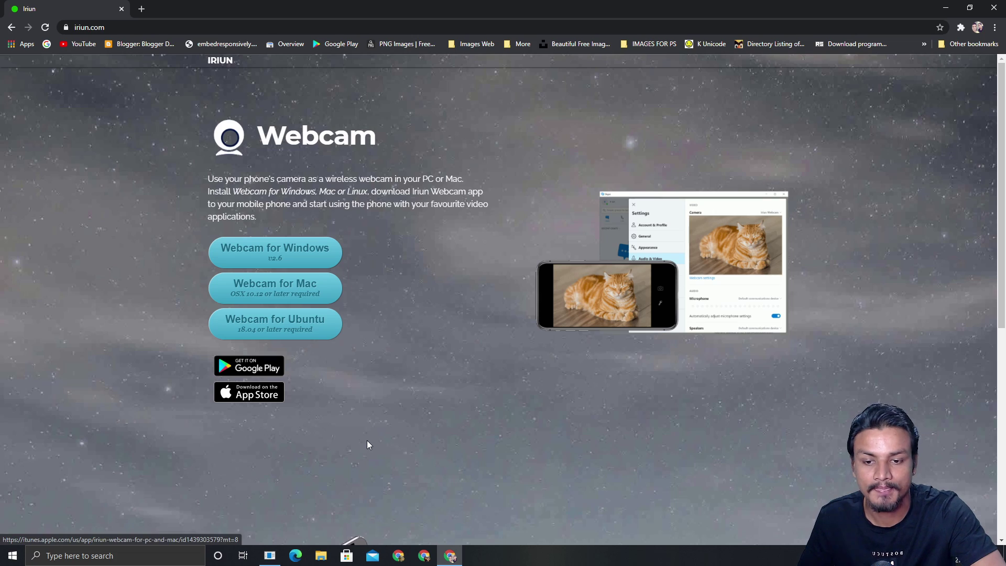
Step: Open the Iriun 4K Webcam app on the mirrored phone from iriun.com's Google Play link, then minimize the mirror window
{"action": "left_click", "coordinate": [270, 555]}
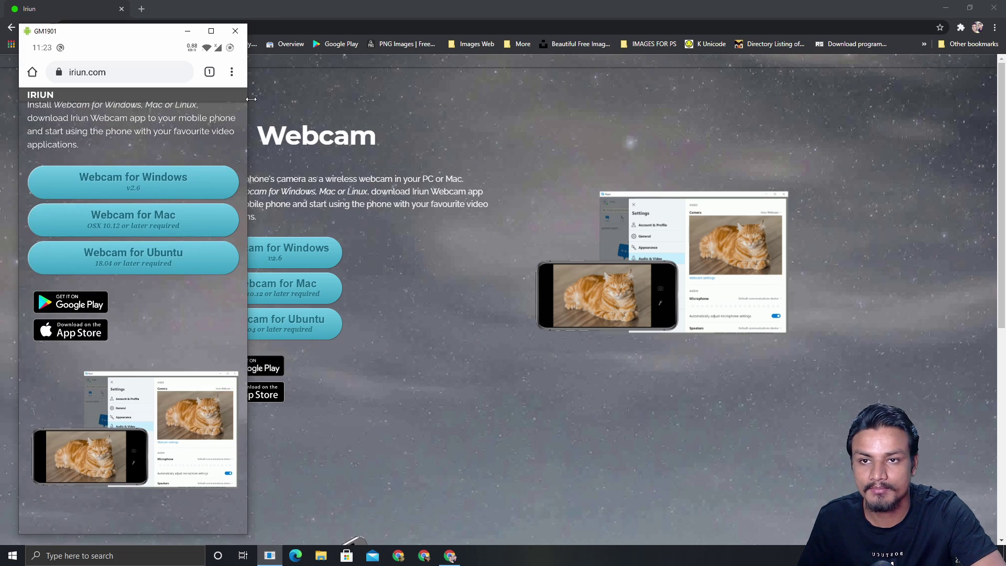
{"action": "left_click", "coordinate": [946, 8]}
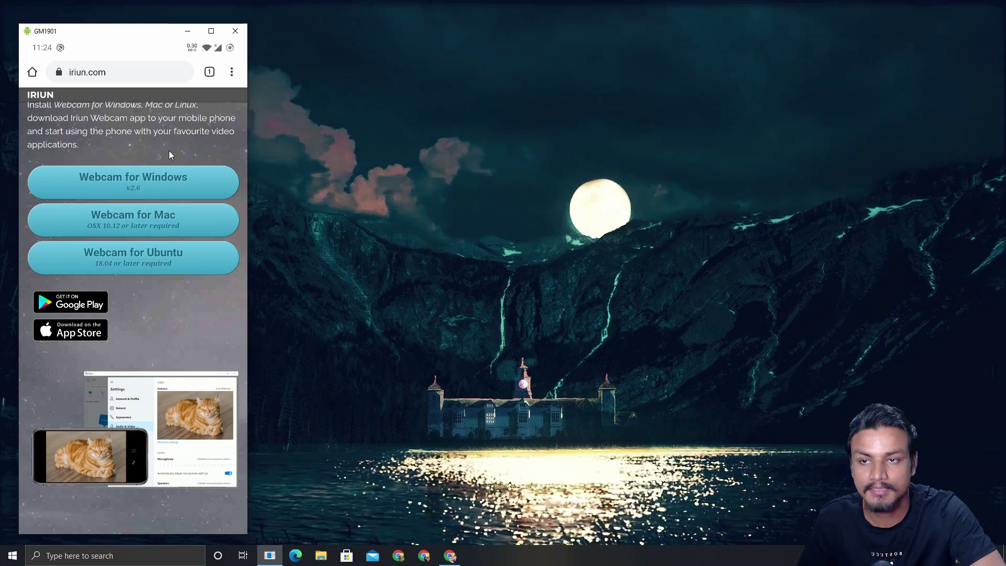
{"action": "left_click", "coordinate": [72, 305]}
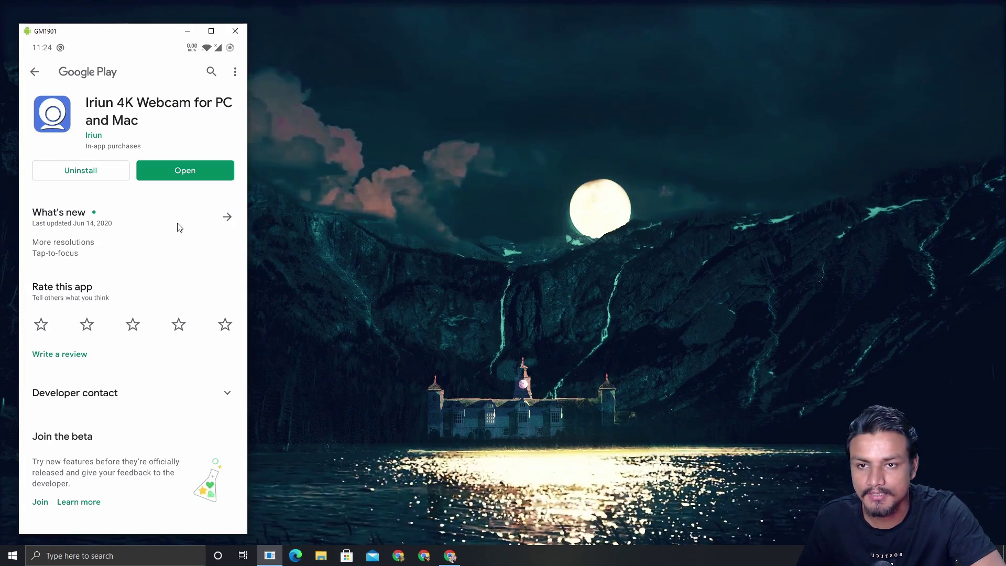
{"action": "left_click", "coordinate": [187, 173]}
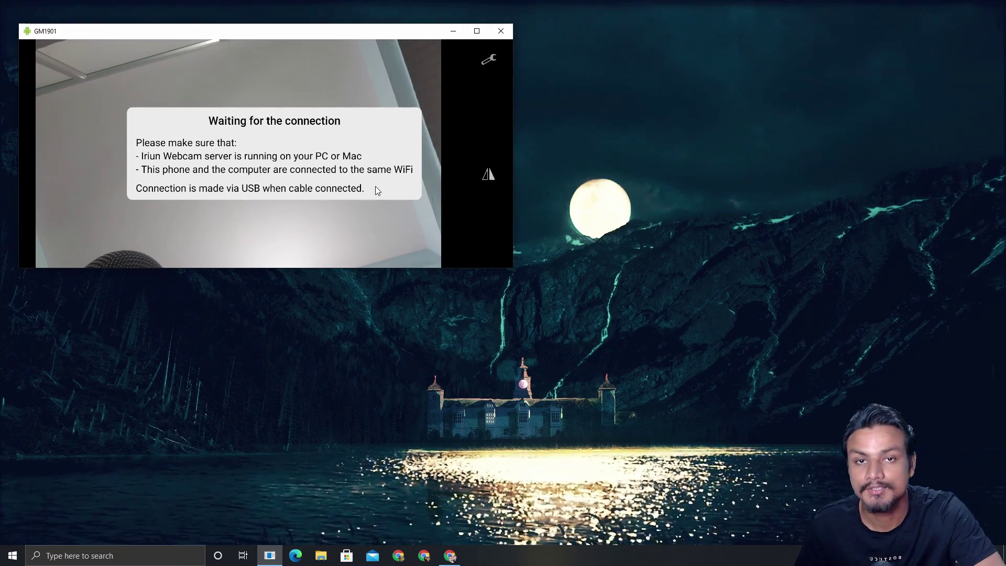
{"action": "left_click", "coordinate": [453, 31]}
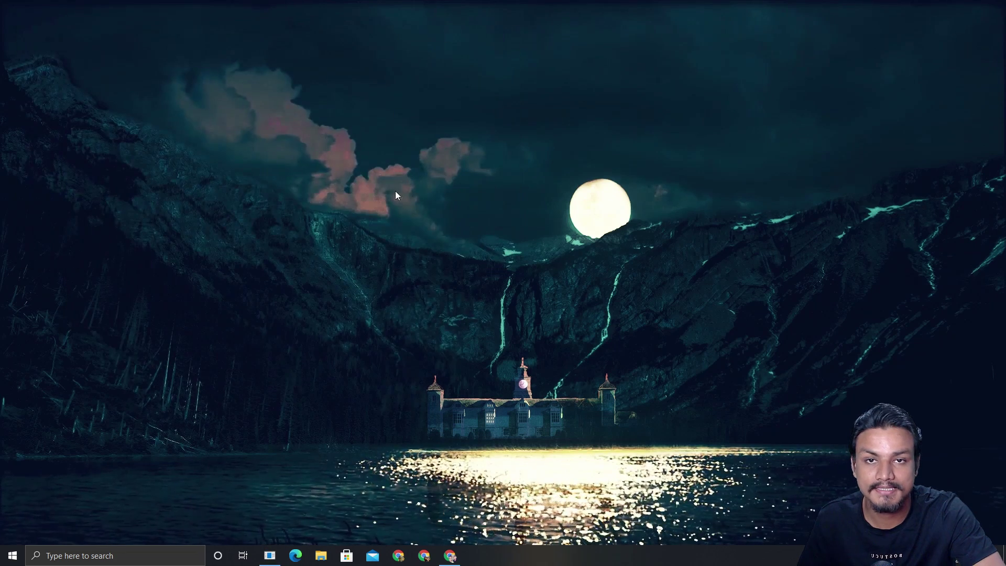
Step: Switch back to the iriun.com page in Chrome and read the Webcam description above the download links
{"action": "left_click", "coordinate": [450, 556]}
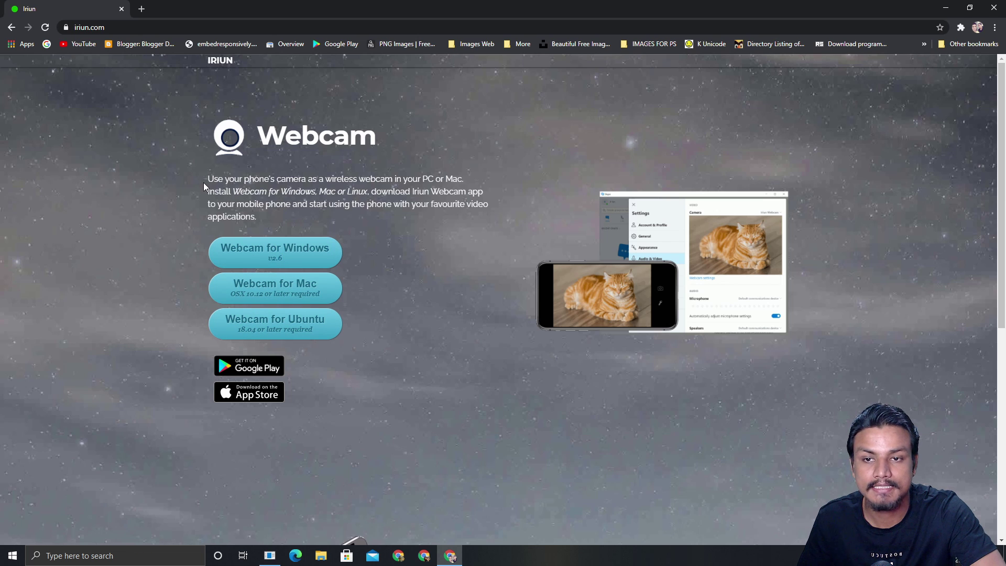
{"action": "left_click_drag", "start_coordinate": [207, 177], "coordinate": [287, 217]}
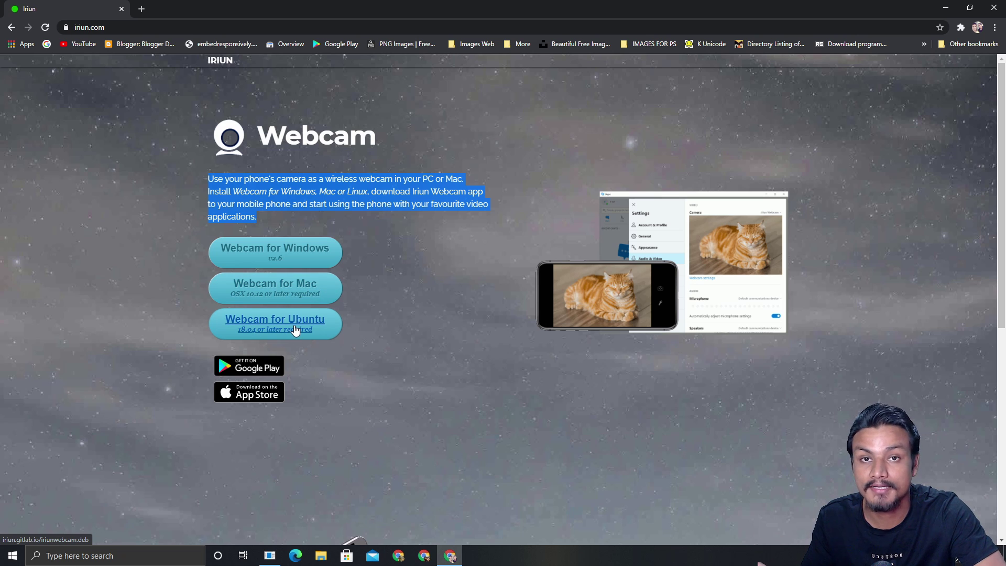
{"action": "left_click", "coordinate": [417, 270]}
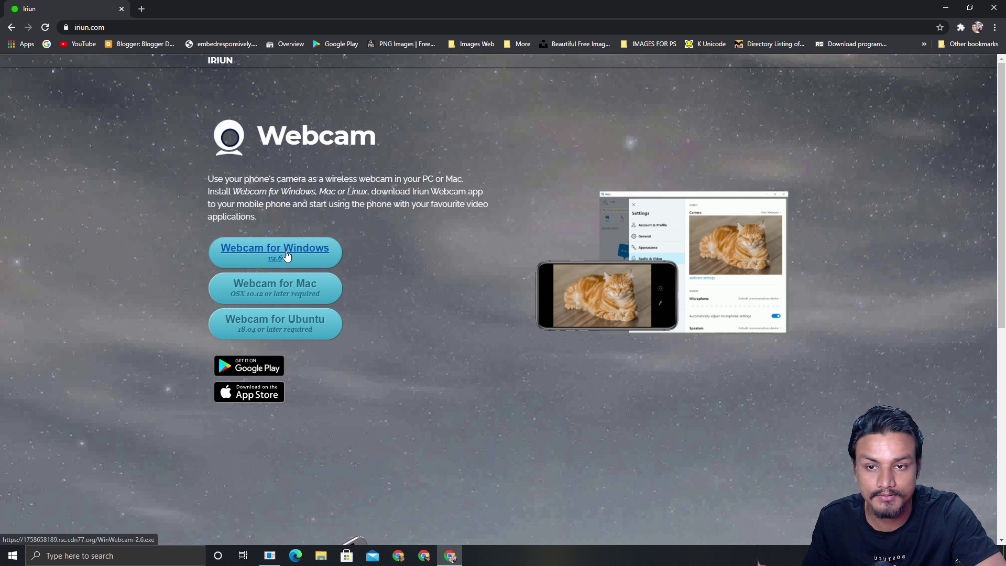
Step: Launch the Iriun Webcam desktop client and minimize the browser so the client sits alone on the desktop
{"action": "key", "text": "super"}
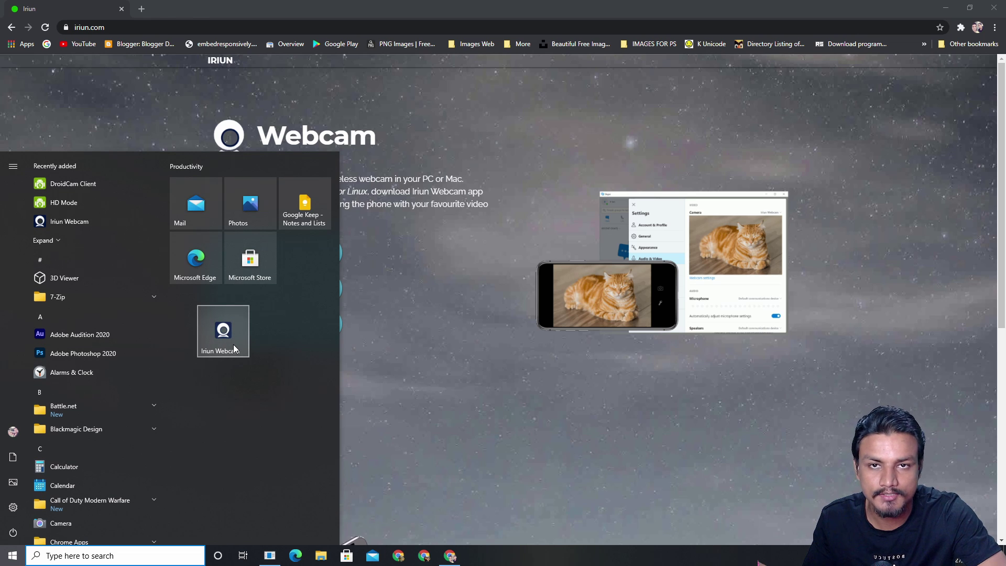
{"action": "left_click", "coordinate": [234, 346]}
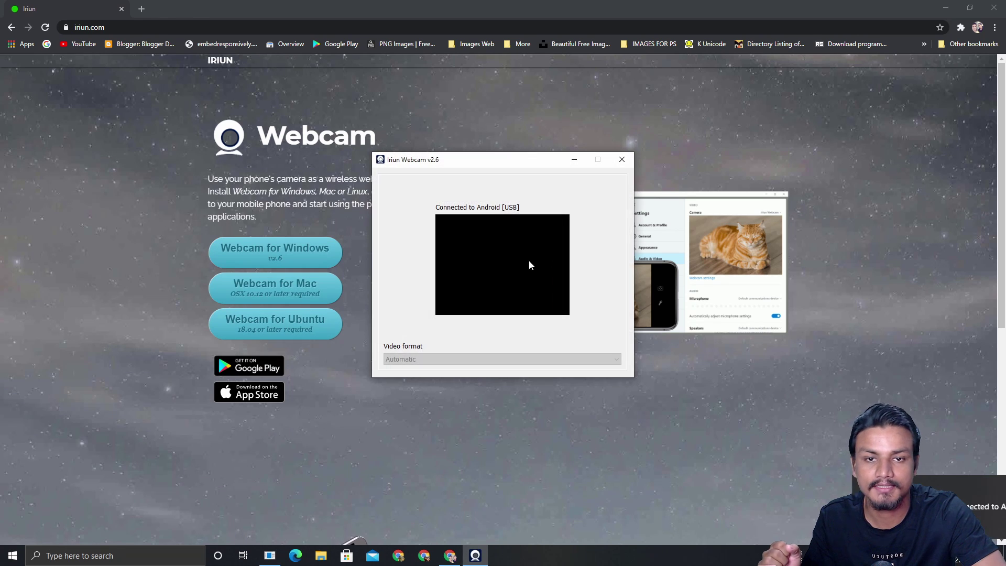
{"action": "left_click_drag", "start_coordinate": [482, 165], "coordinate": [413, 120]}
{"action": "left_click", "coordinate": [945, 7]}
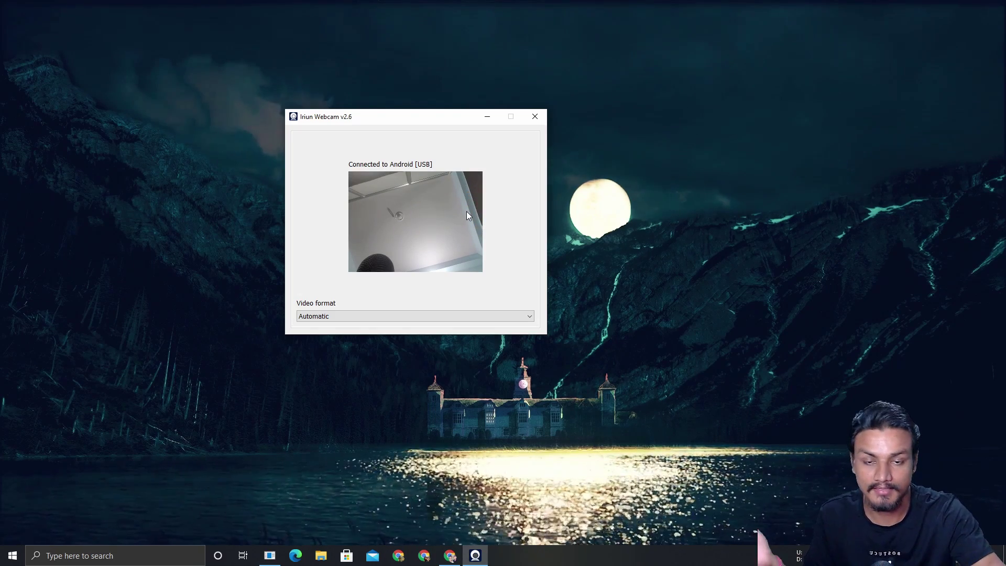
{"action": "left_click_drag", "start_coordinate": [413, 120], "coordinate": [394, 107]}
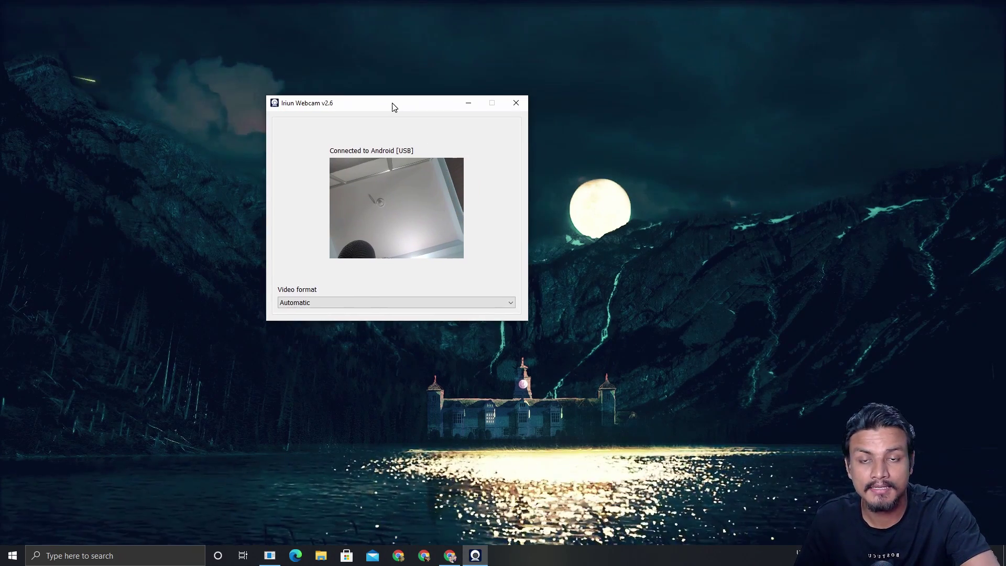
Step: Set the Iriun Webcam video format to 1920 x 1080 and dismiss the client window
{"action": "left_click", "coordinate": [334, 303]}
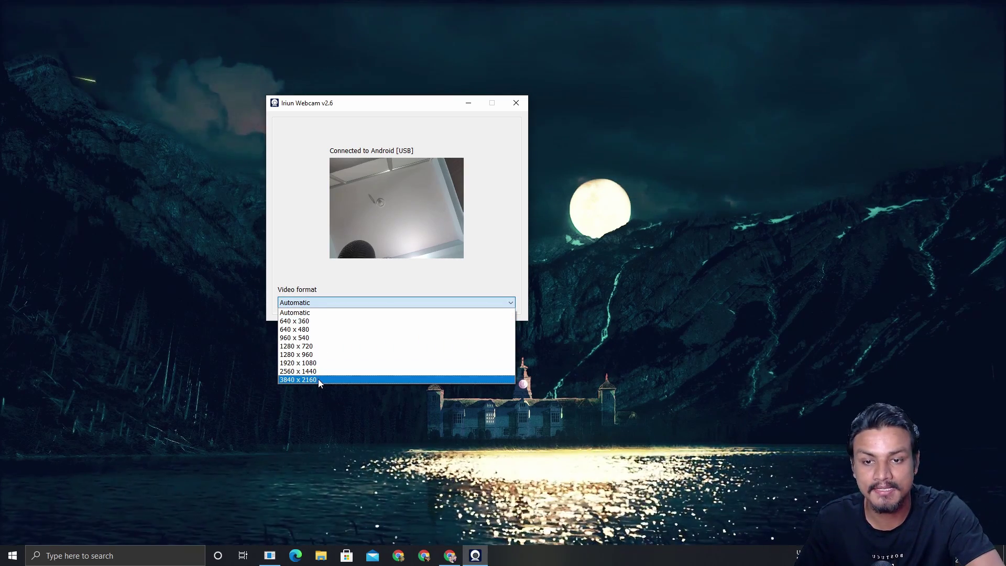
{"action": "left_click", "coordinate": [322, 363]}
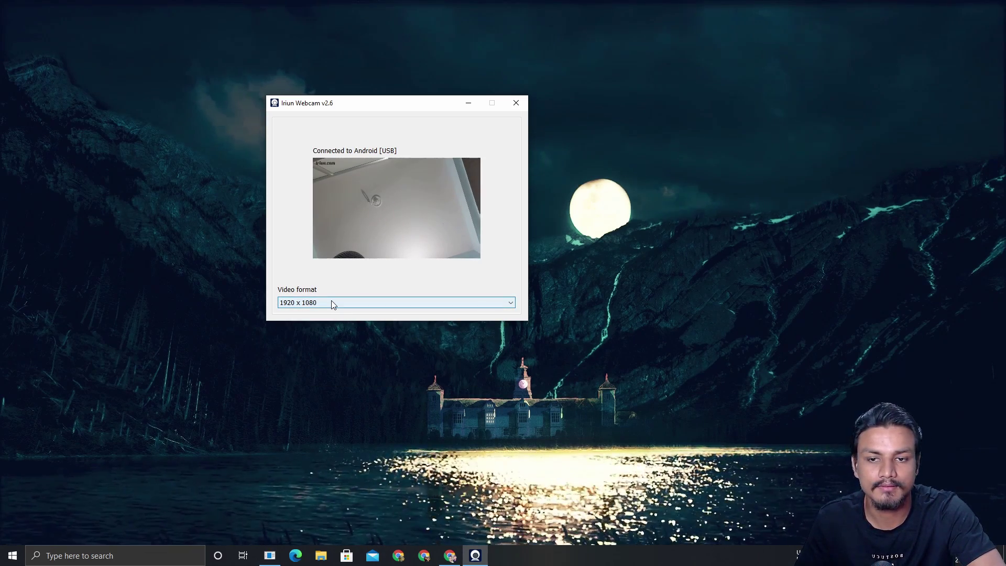
{"action": "left_click", "coordinate": [331, 303]}
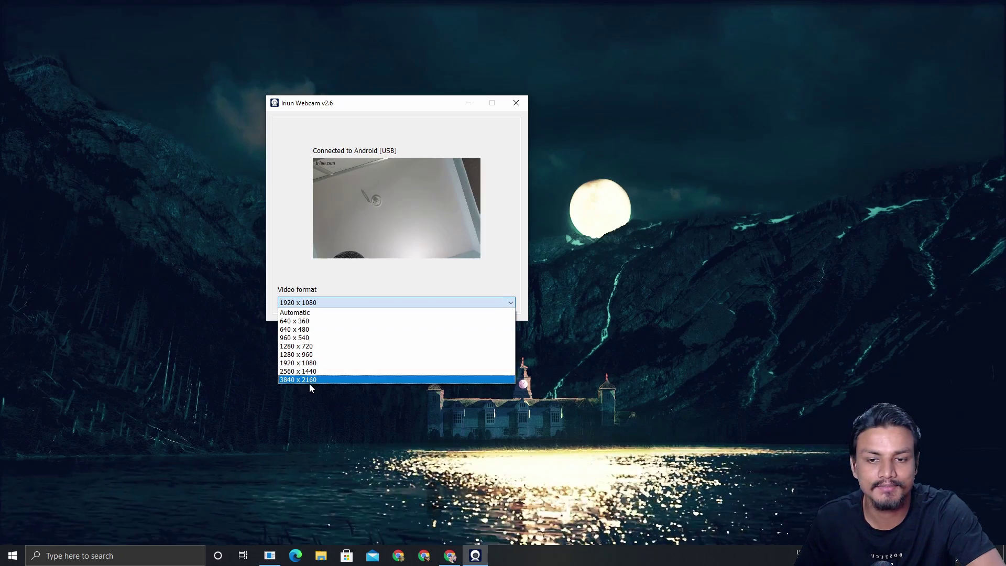
{"action": "left_click", "coordinate": [282, 218]}
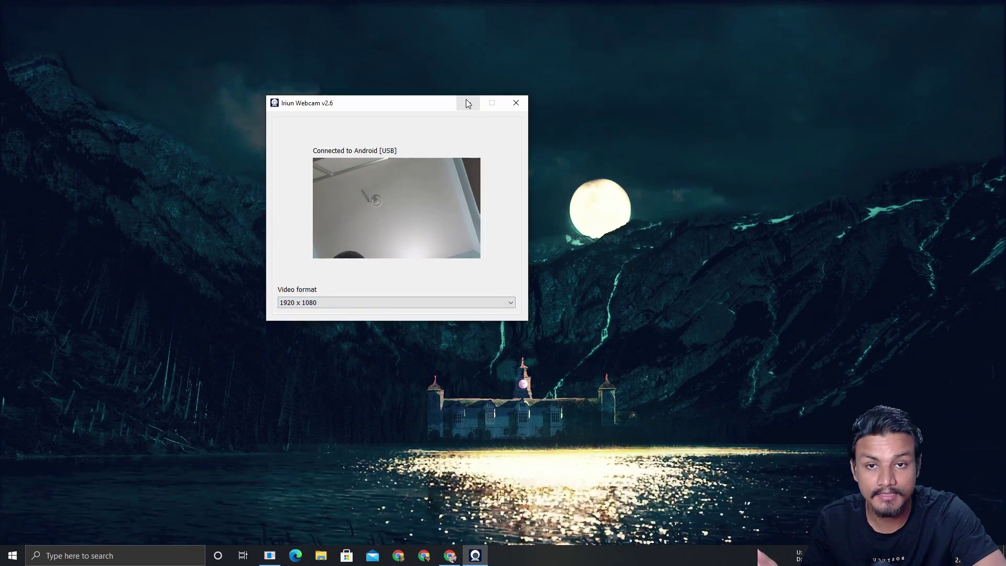
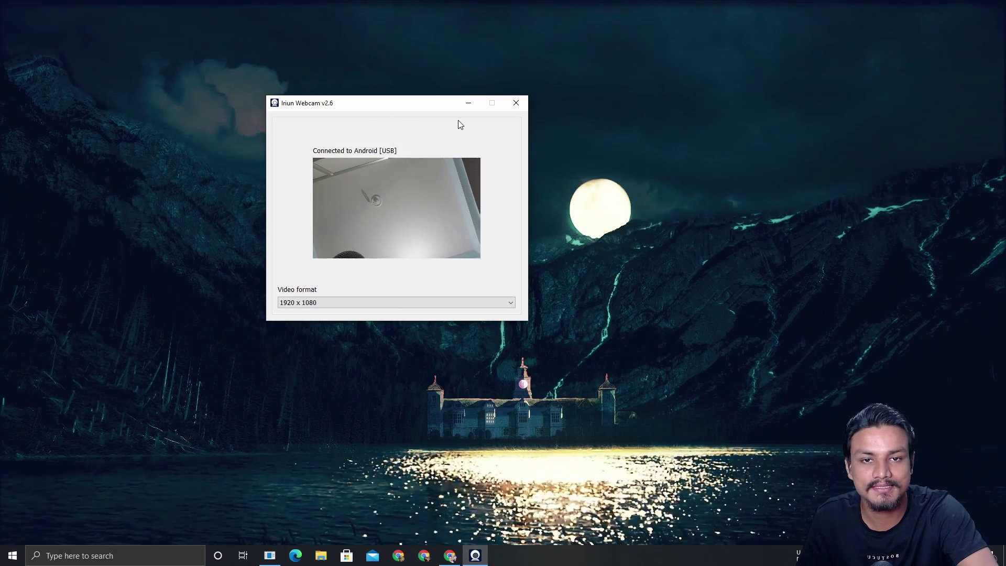
{"action": "left_click", "coordinate": [516, 103]}
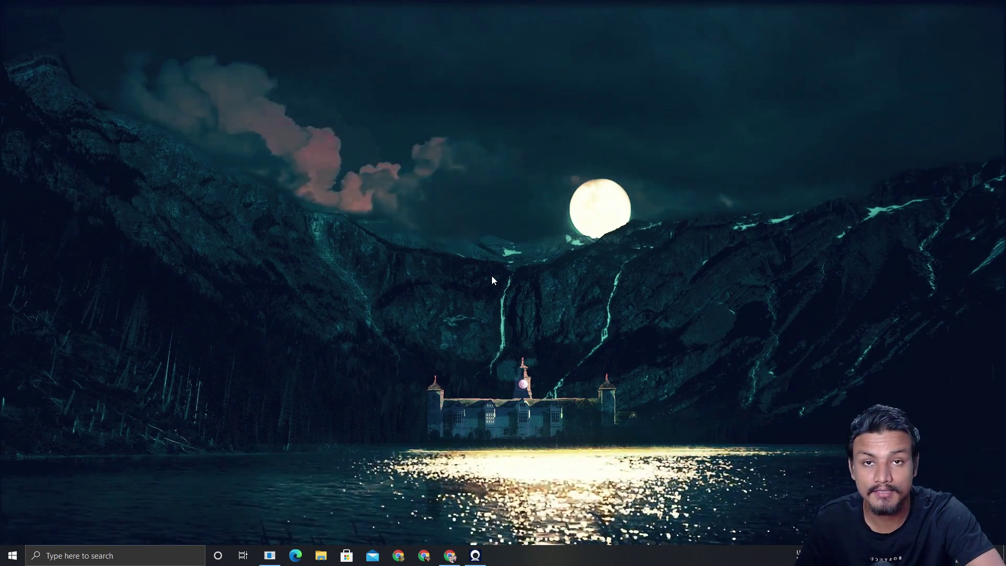
Step: Launch Streamlabs OBS from the recent Windows searches and reposition its window on the desktop
{"action": "left_click", "coordinate": [121, 548]}
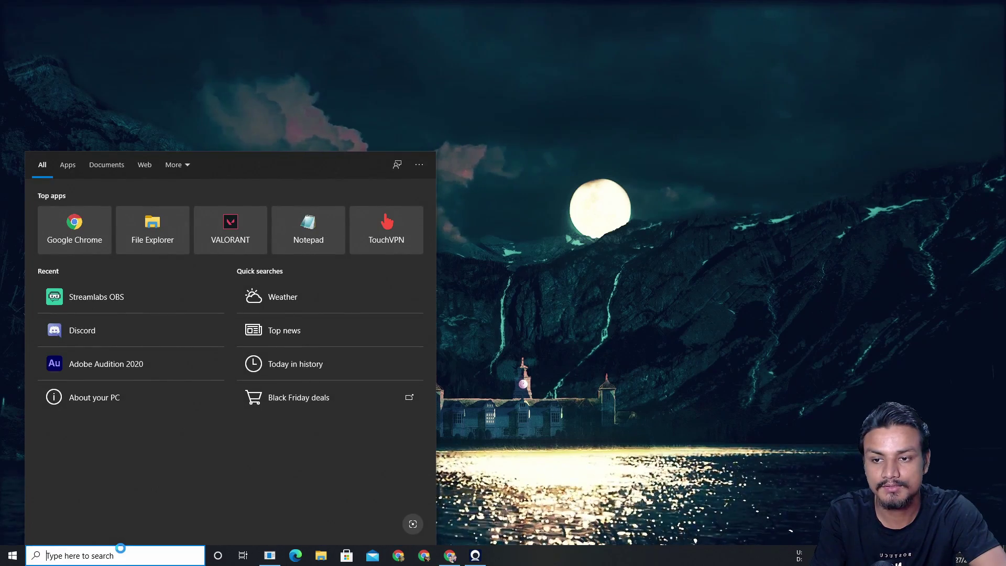
{"action": "left_click", "coordinate": [118, 305]}
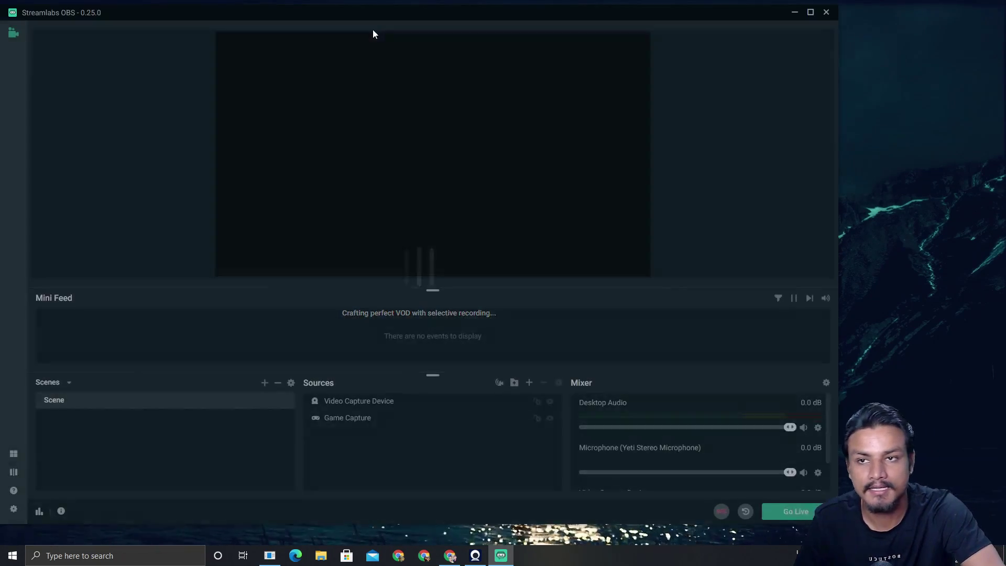
{"action": "left_click_drag", "start_coordinate": [342, 11], "coordinate": [380, 17]}
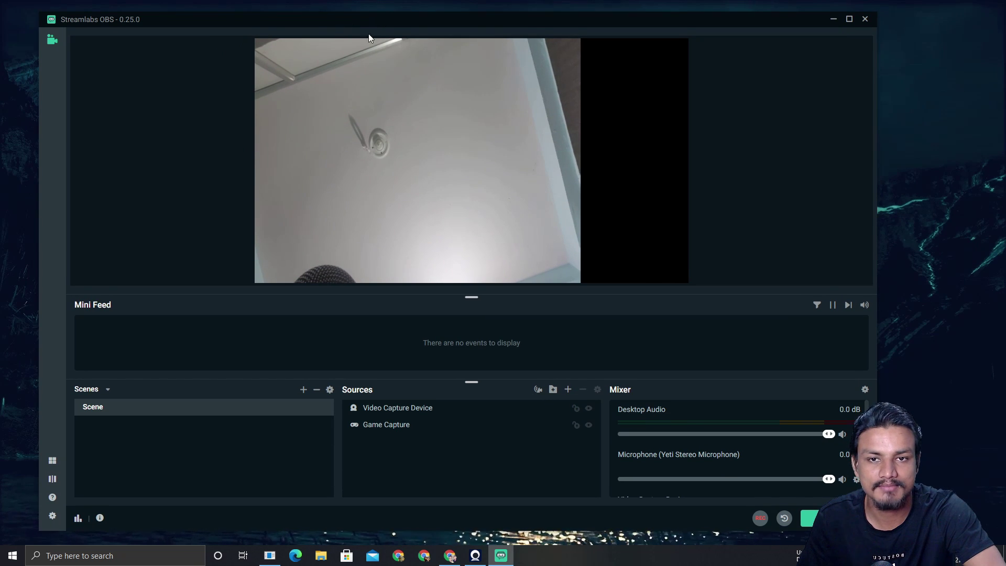
Step: Remove the existing Video Capture Device source from the scene
{"action": "left_click", "coordinate": [413, 409]}
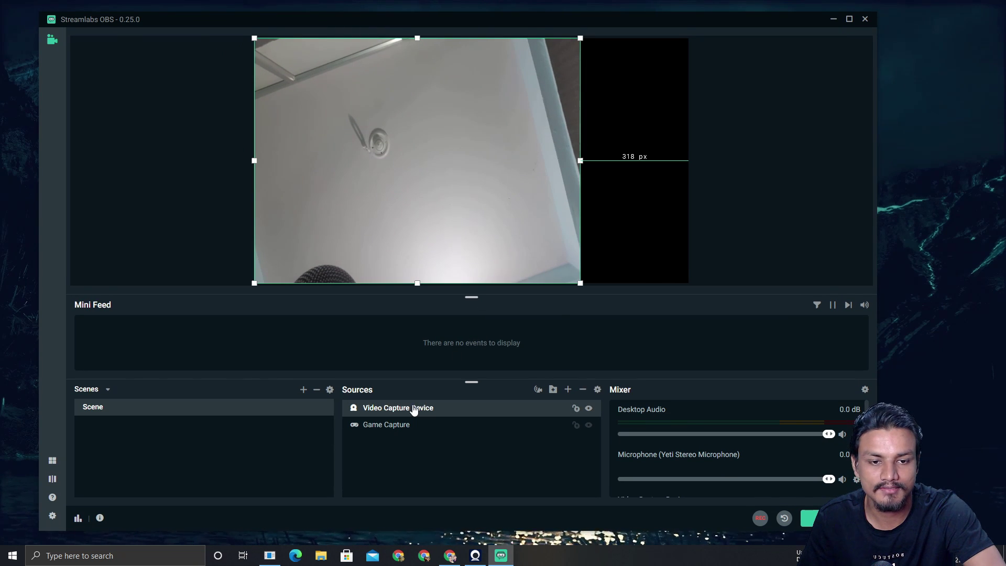
{"action": "right_click", "coordinate": [418, 409]}
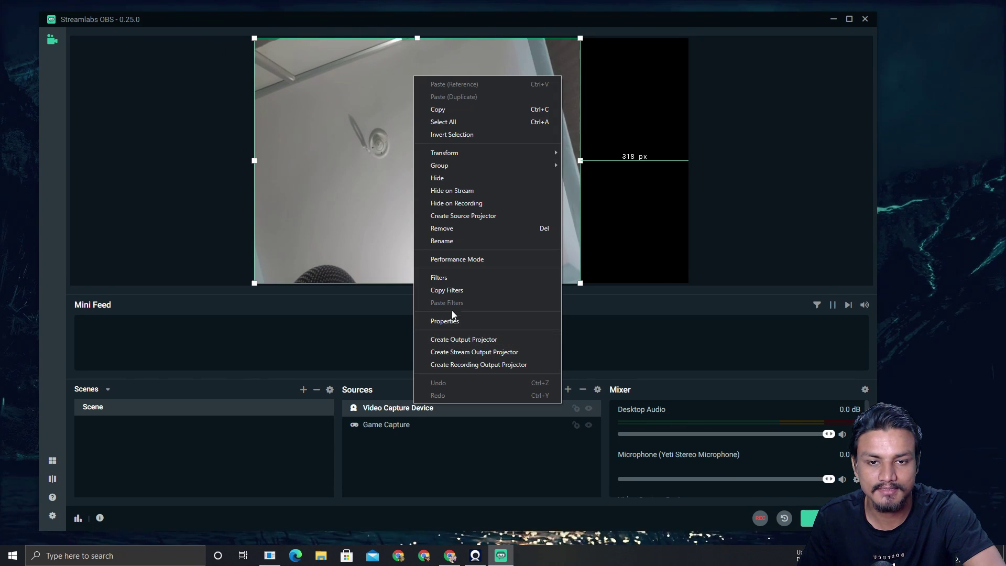
{"action": "left_click", "coordinate": [463, 228]}
{"action": "left_click", "coordinate": [530, 278]}
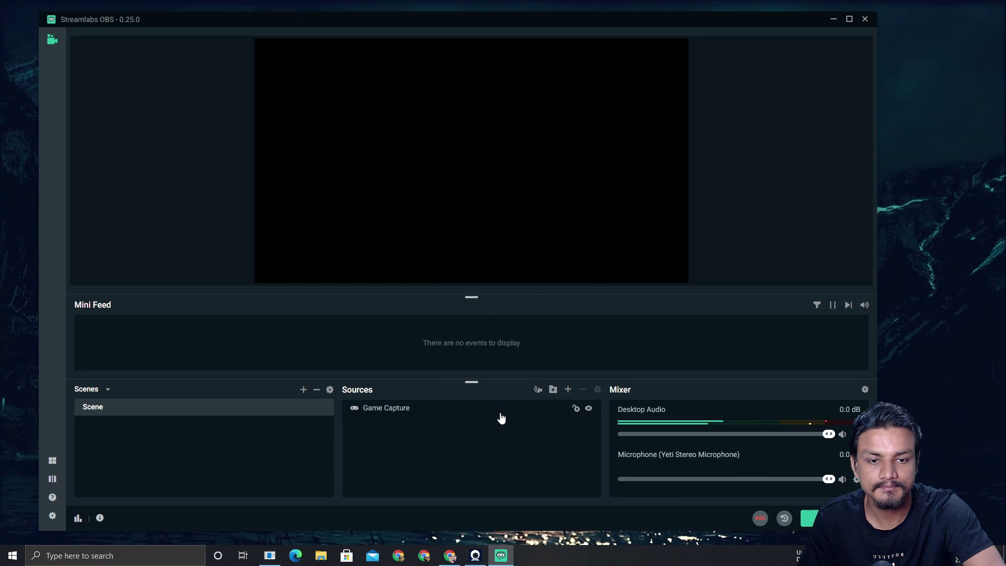
Step: Add a Video Capture Device source using Iriun Webcam and enlarge it to fill the canvas height
{"action": "left_click", "coordinate": [569, 390]}
{"action": "left_click", "coordinate": [366, 347]}
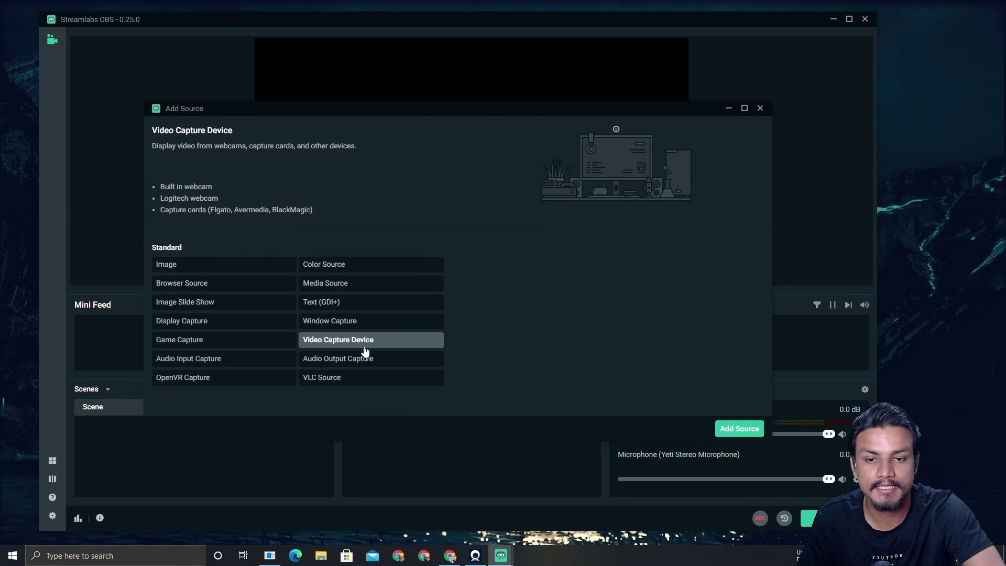
{"action": "left_click", "coordinate": [747, 432]}
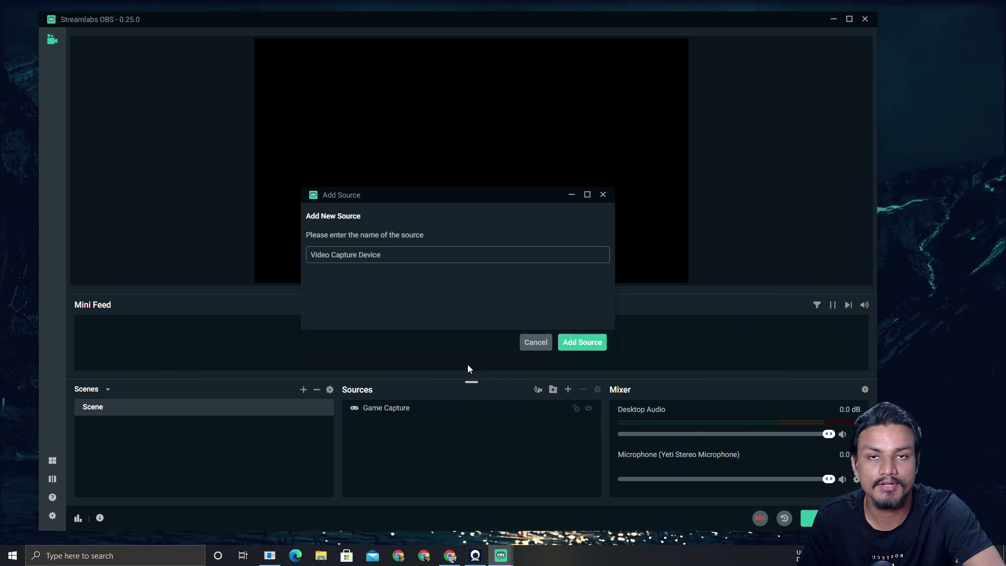
{"action": "left_click", "coordinate": [579, 343]}
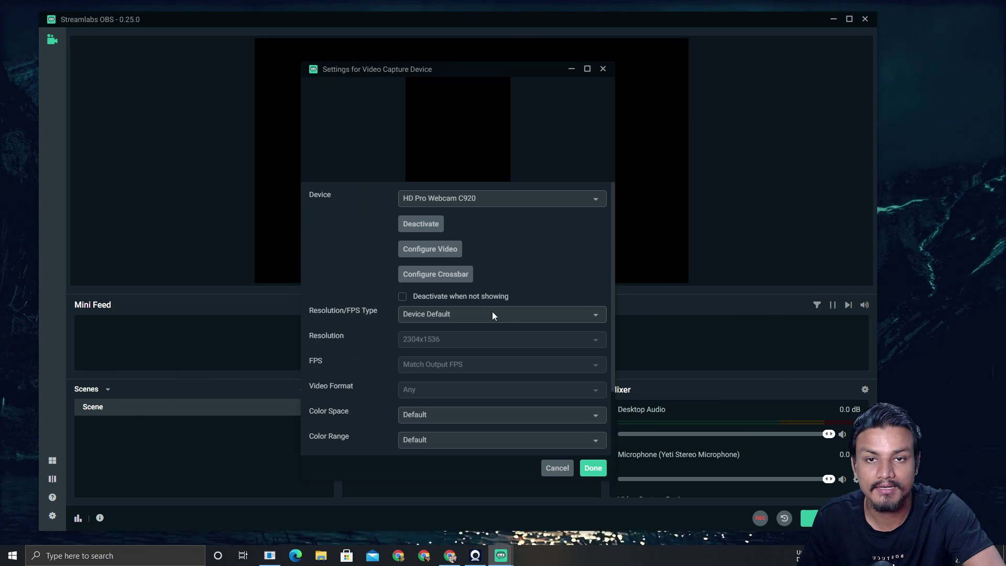
{"action": "left_click", "coordinate": [535, 201]}
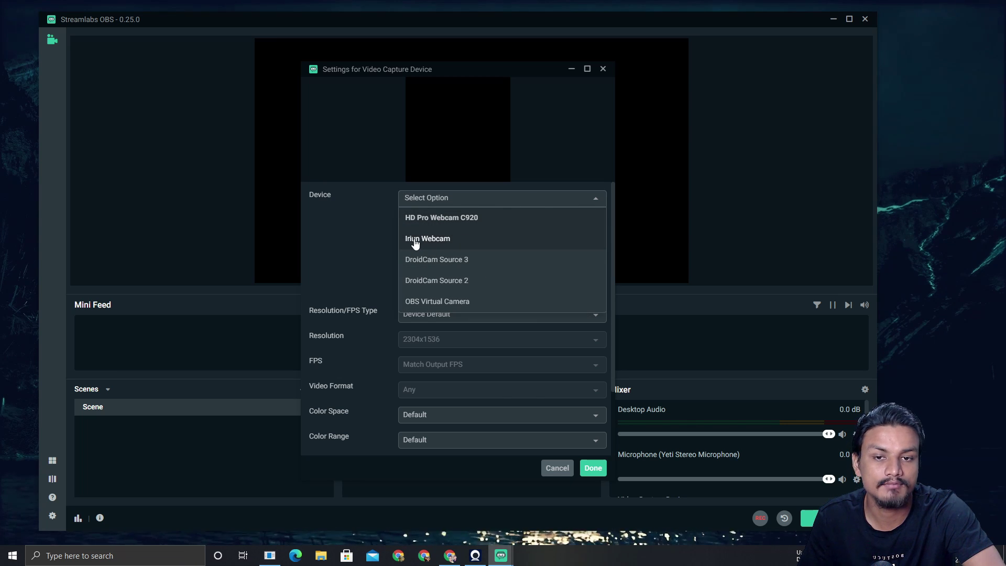
{"action": "left_click", "coordinate": [442, 242]}
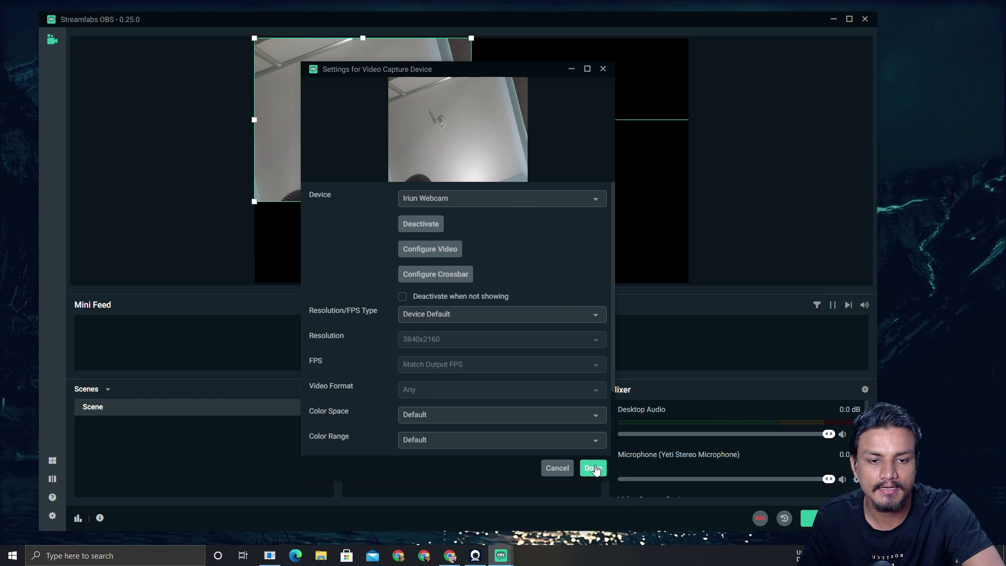
{"action": "left_click", "coordinate": [592, 468]}
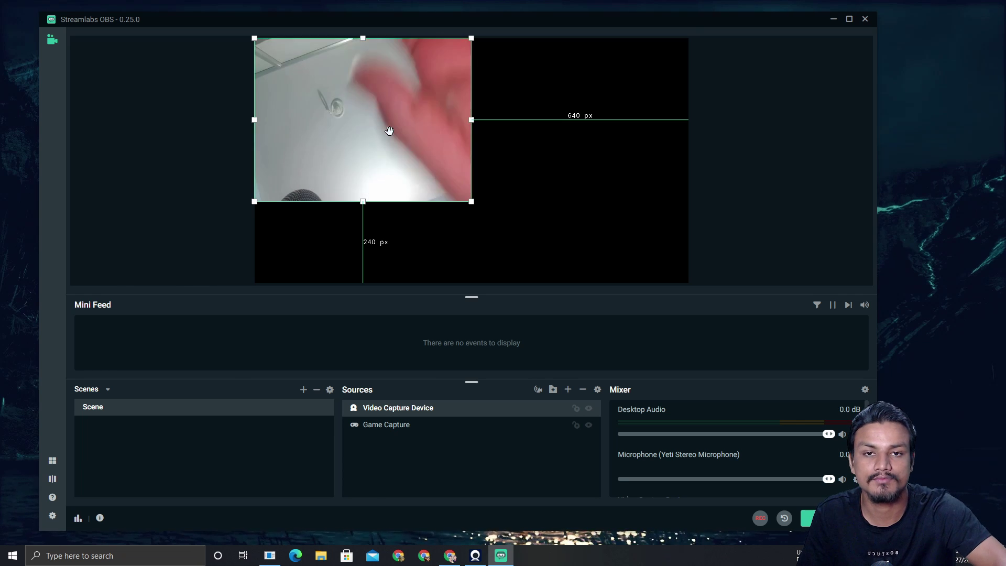
{"action": "left_click_drag", "start_coordinate": [472, 202], "coordinate": [585, 255]}
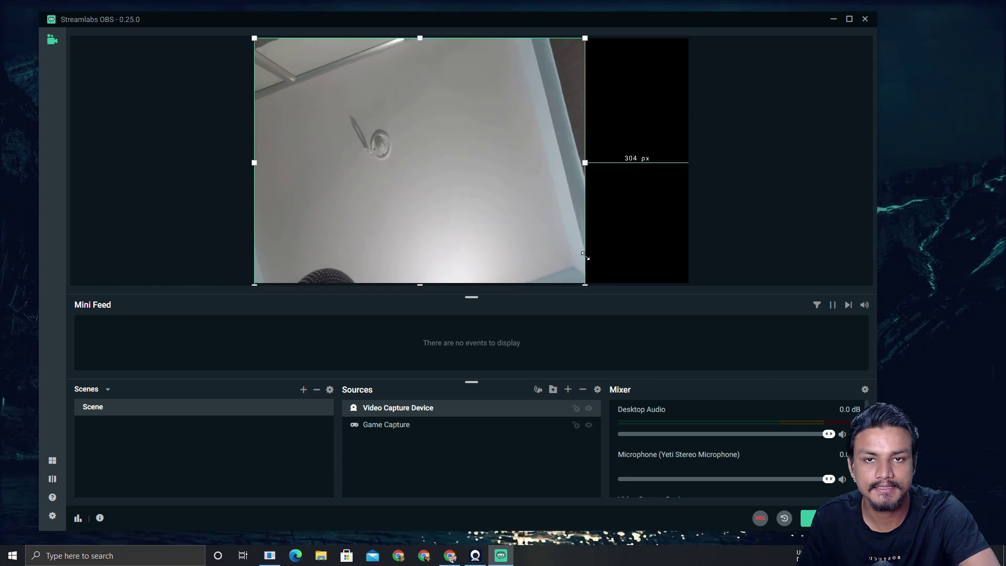
Step: Close Streamlabs OBS and the Iriun Webcam client, and bring up the recent apps on the mirrored phone
{"action": "left_click", "coordinate": [865, 20]}
{"action": "left_click", "coordinate": [476, 555]}
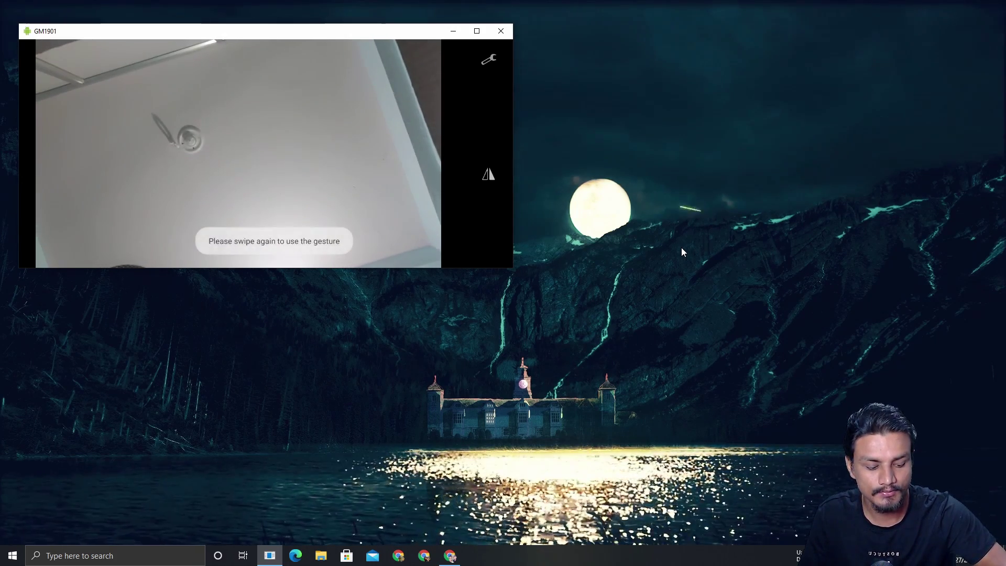
{"action": "key", "text": "alt+s"}
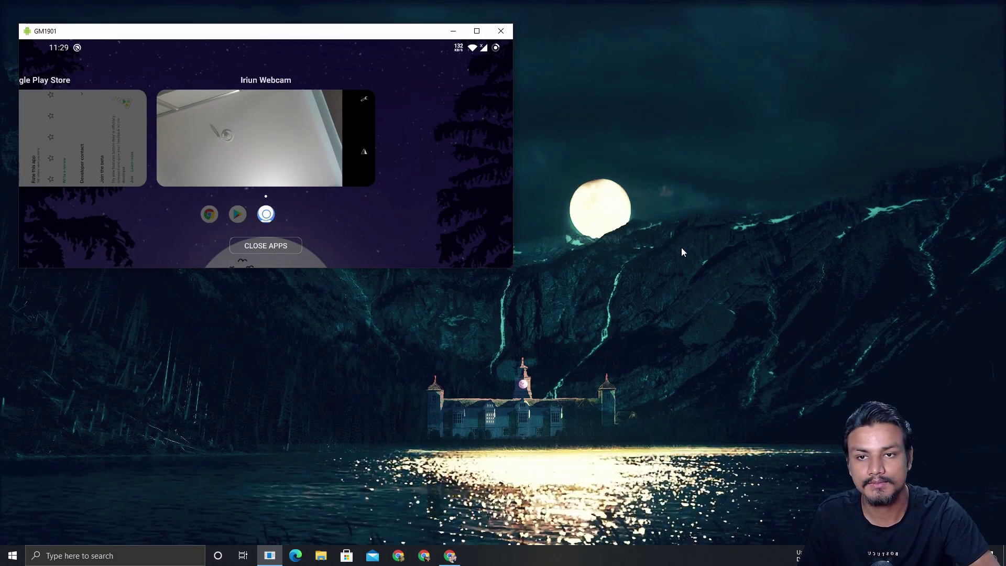
{"action": "key", "text": "alt+s"}
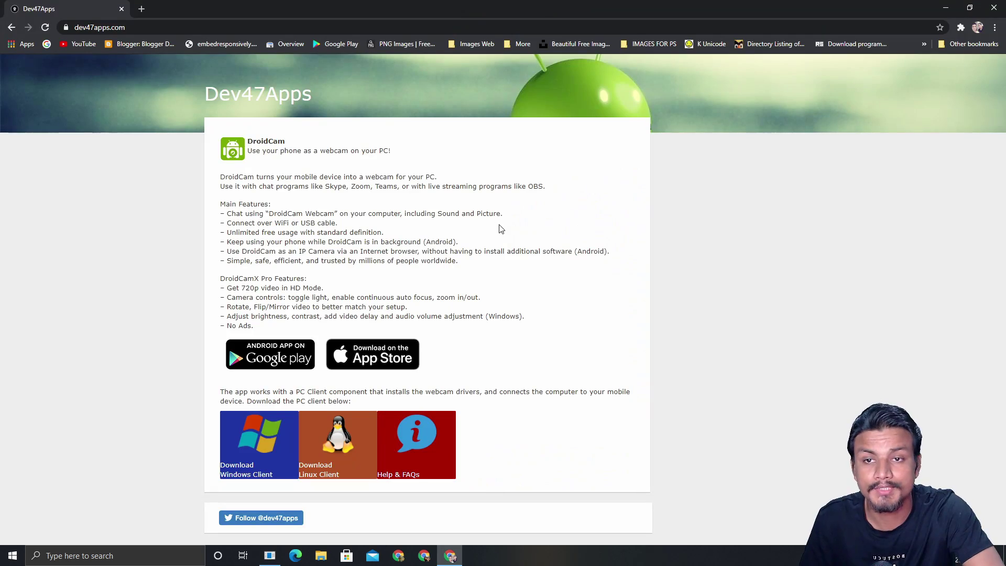
Step: Highlight the DroidCam name on the dev47apps.com page in Chrome while reviewing the app's description
{"action": "left_click_drag", "start_coordinate": [248, 141], "coordinate": [300, 144]}
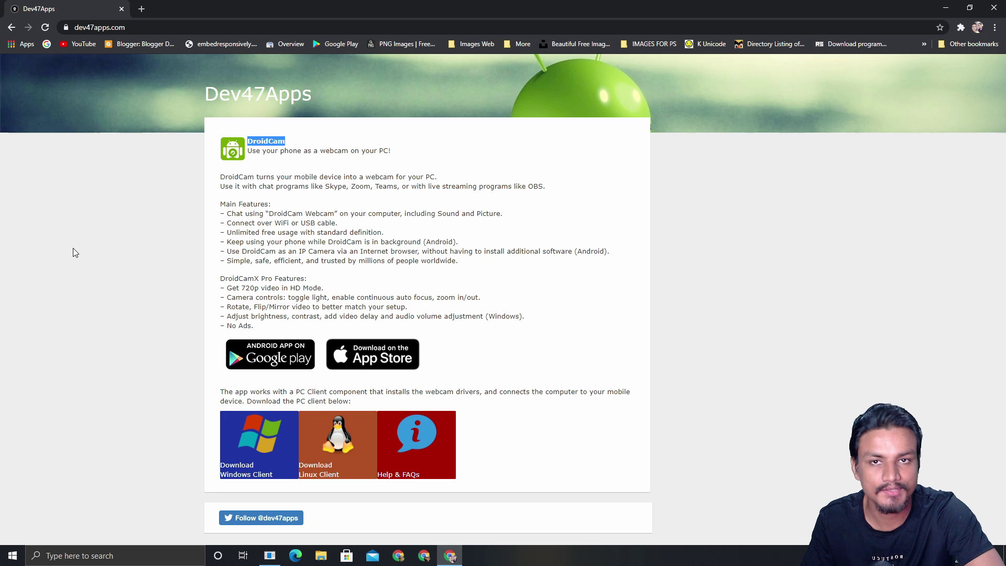
Step: Launch the DroidCam app on the mirrored phone, and minimize the phone mirror and Chrome windows
{"action": "left_click", "coordinate": [299, 238]}
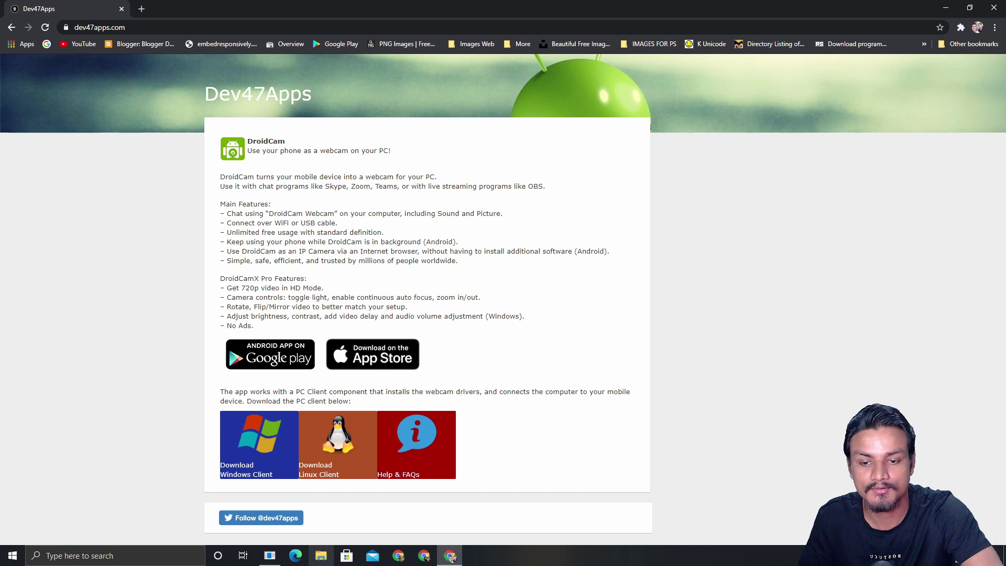
{"action": "left_click", "coordinate": [270, 555]}
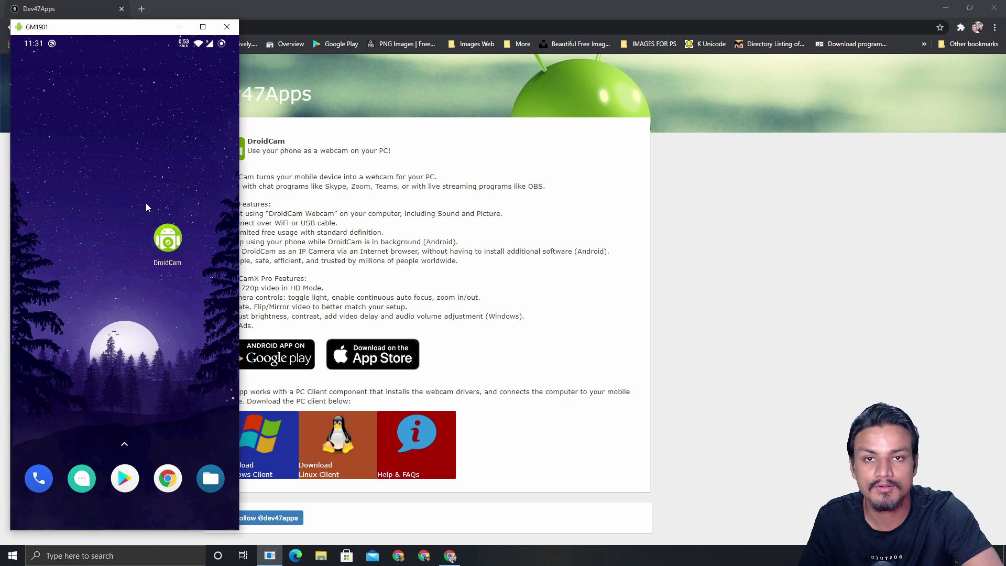
{"action": "left_click", "coordinate": [169, 246]}
{"action": "left_click", "coordinate": [178, 27]}
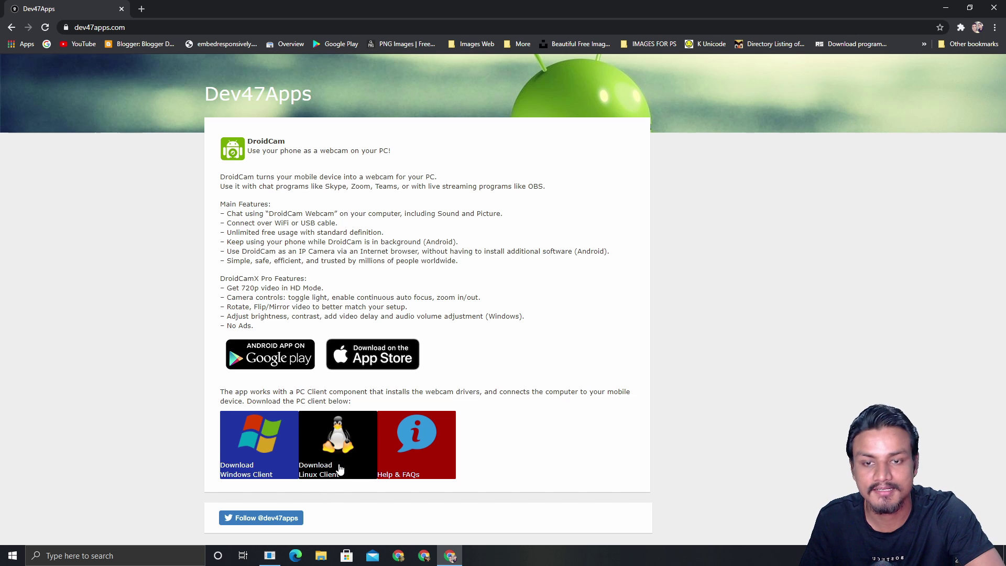
{"action": "left_click", "coordinate": [946, 9]}
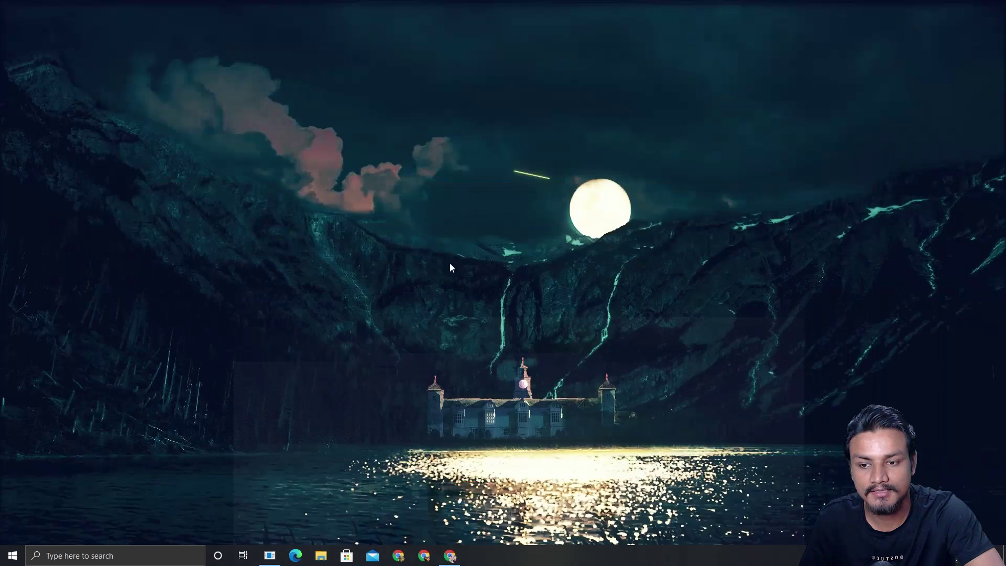
Step: Launch DroidCam Client on the PC and connect to the GM1901 phone over USB with video only on port 4747
{"action": "left_click", "coordinate": [3, 557]}
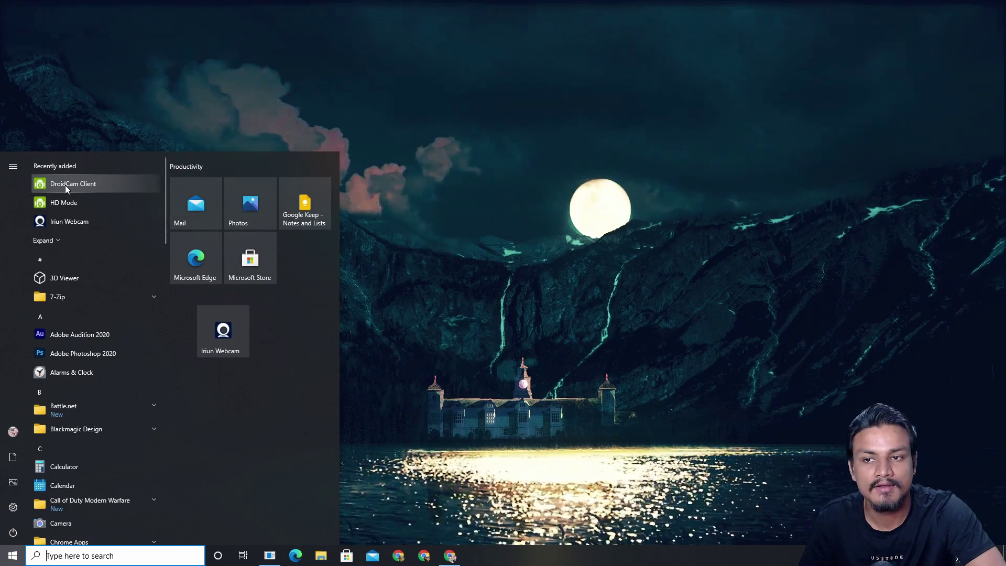
{"action": "left_click", "coordinate": [64, 184]}
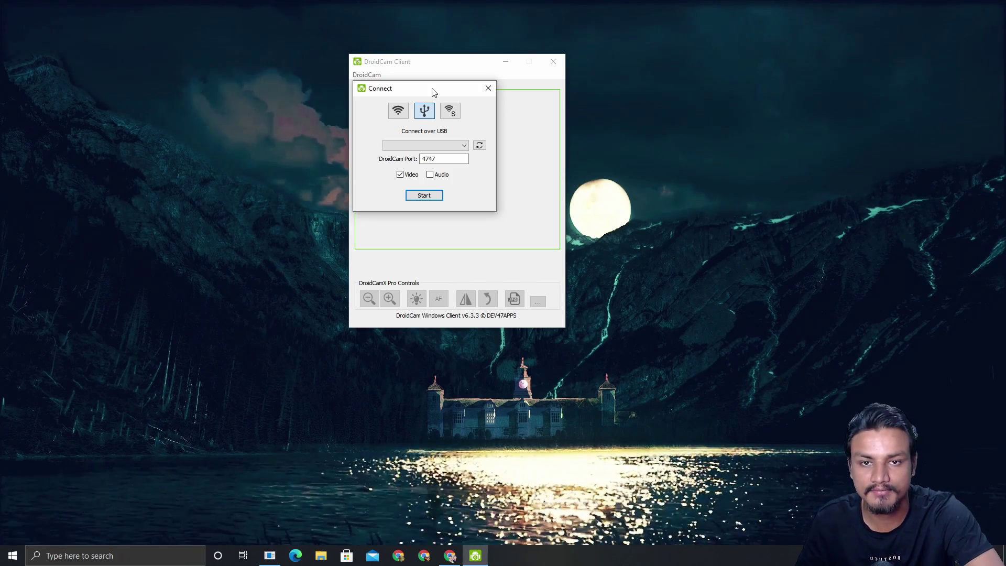
{"action": "left_click", "coordinate": [480, 146]}
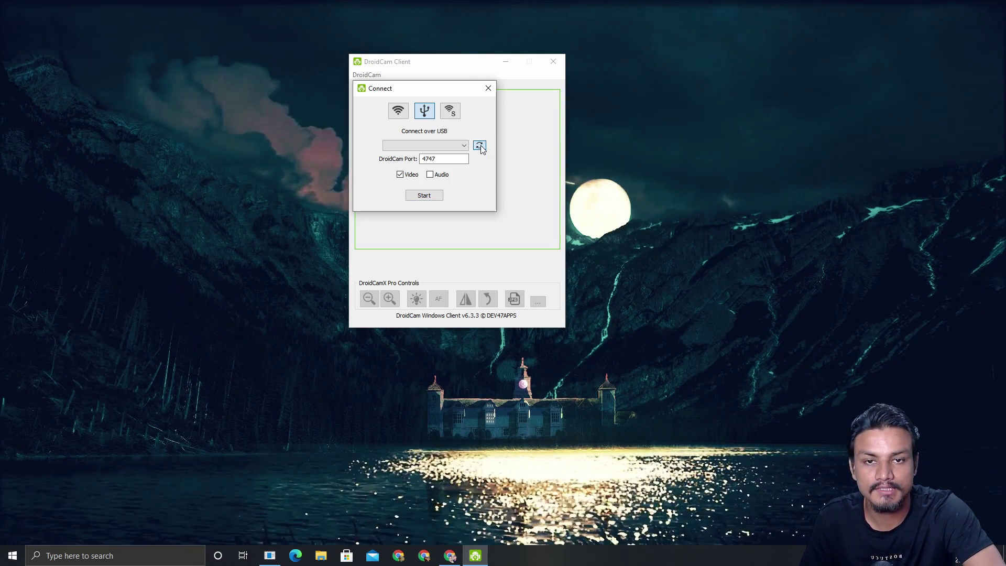
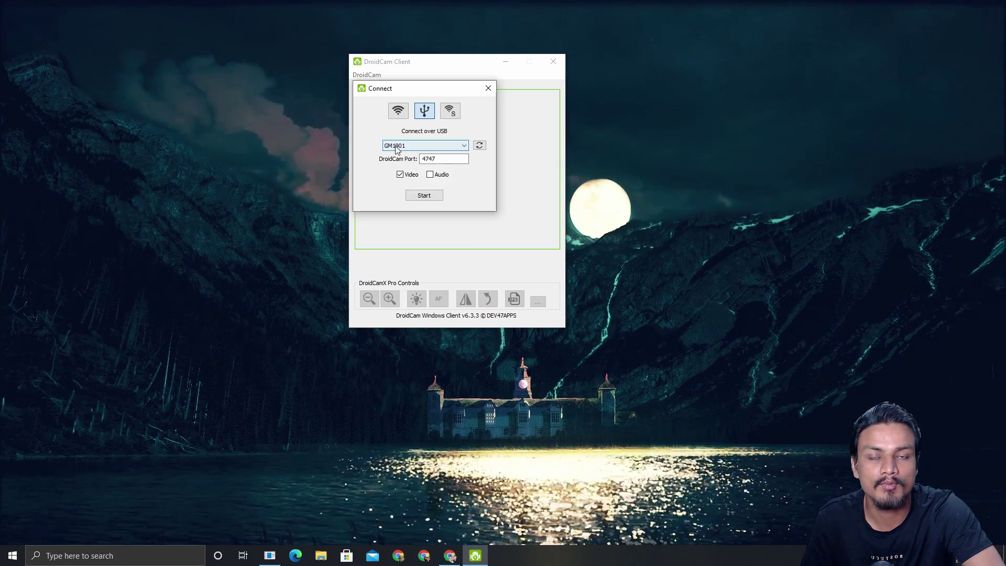
{"action": "left_click", "coordinate": [431, 198]}
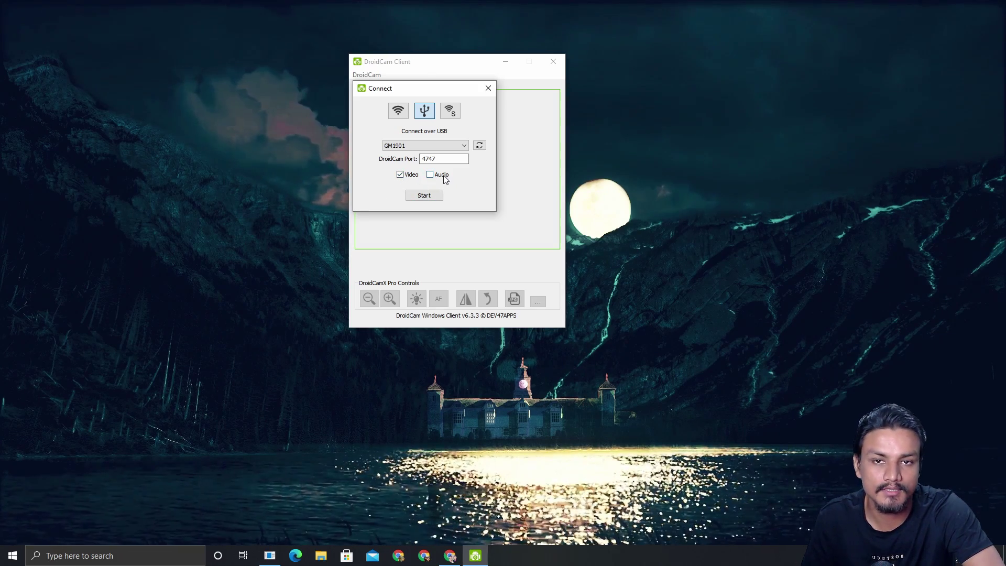
{"action": "left_click", "coordinate": [430, 174]}
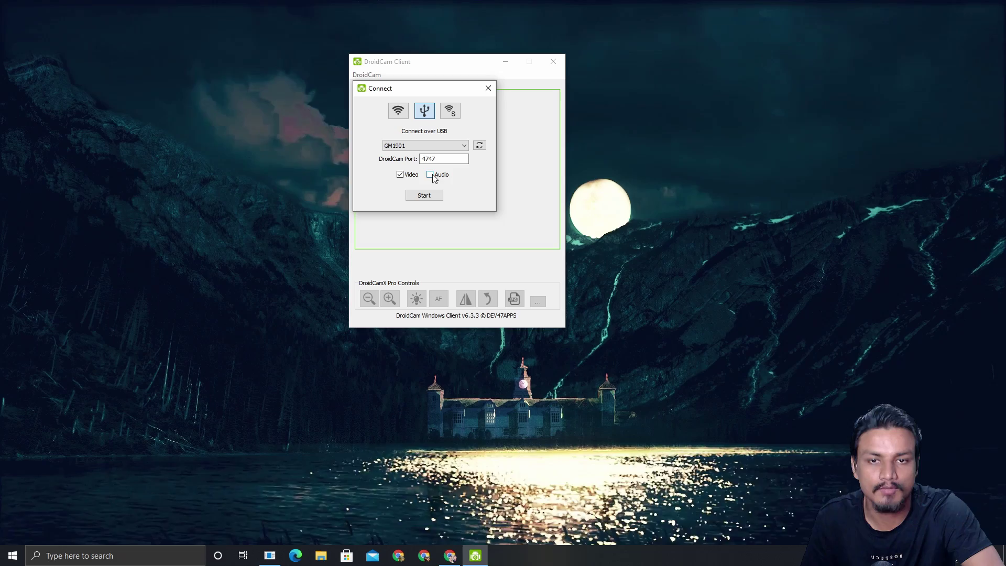
{"action": "left_click", "coordinate": [401, 175]}
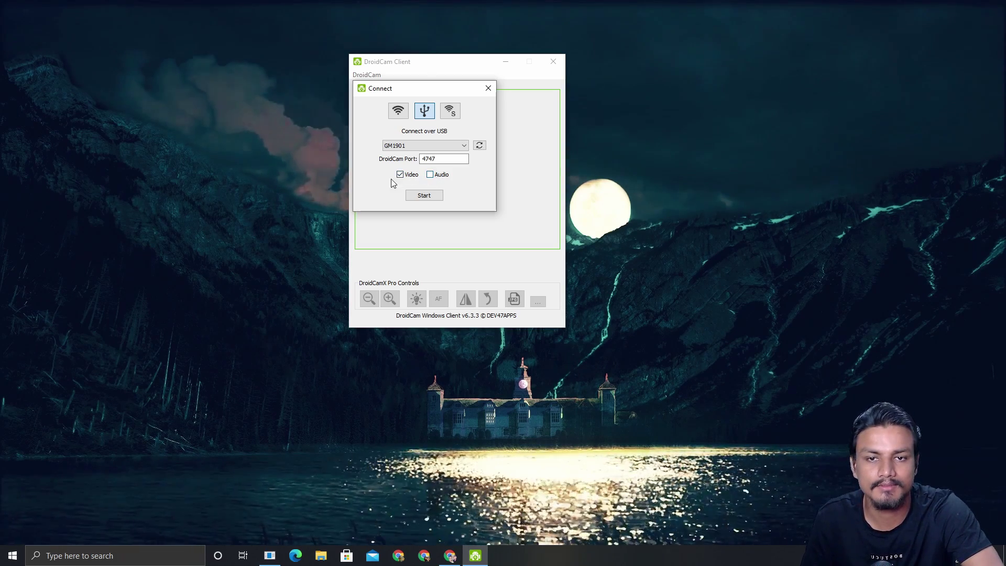
{"action": "left_click", "coordinate": [426, 196]}
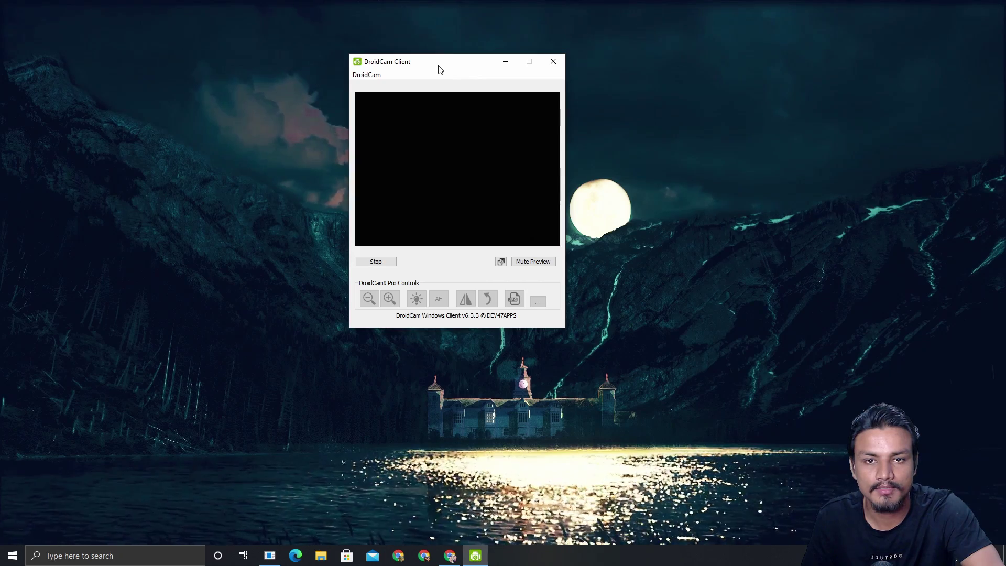
{"action": "left_click_drag", "start_coordinate": [440, 69], "coordinate": [427, 70]}
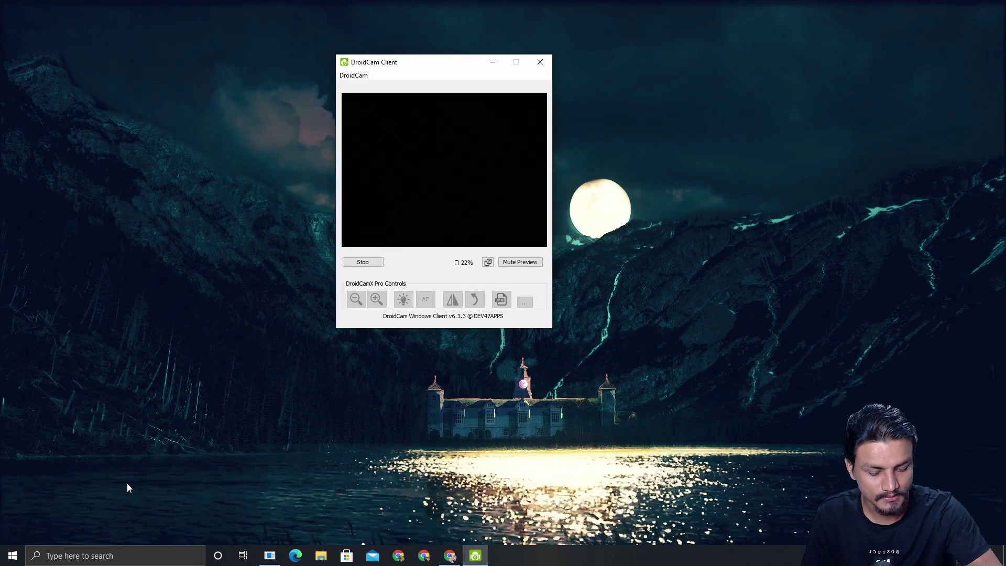
Step: Restart DroidCam Client, refresh the USB device list and start the USB connection with video only
{"action": "left_click", "coordinate": [541, 64]}
{"action": "left_click", "coordinate": [13, 555]}
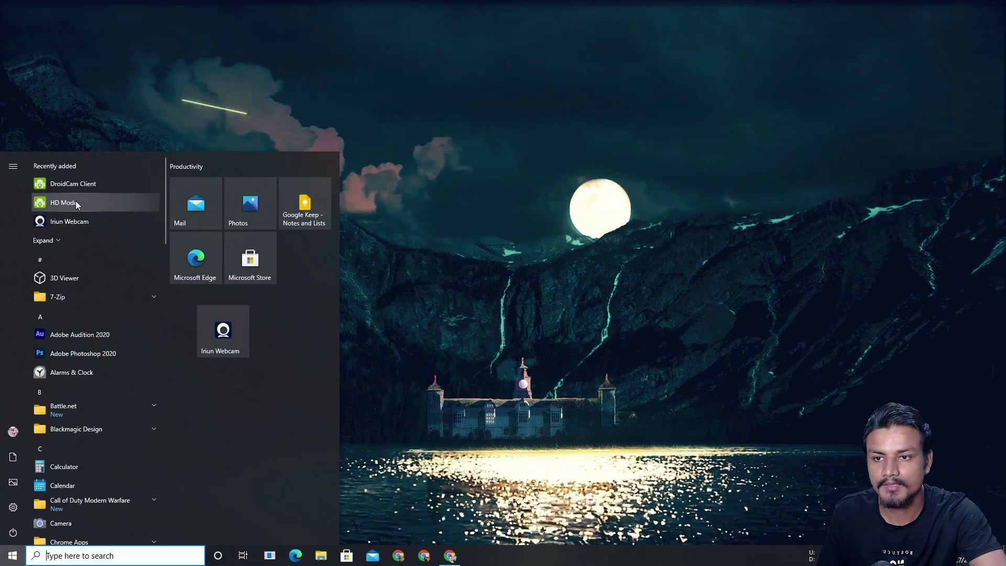
{"action": "left_click", "coordinate": [73, 184]}
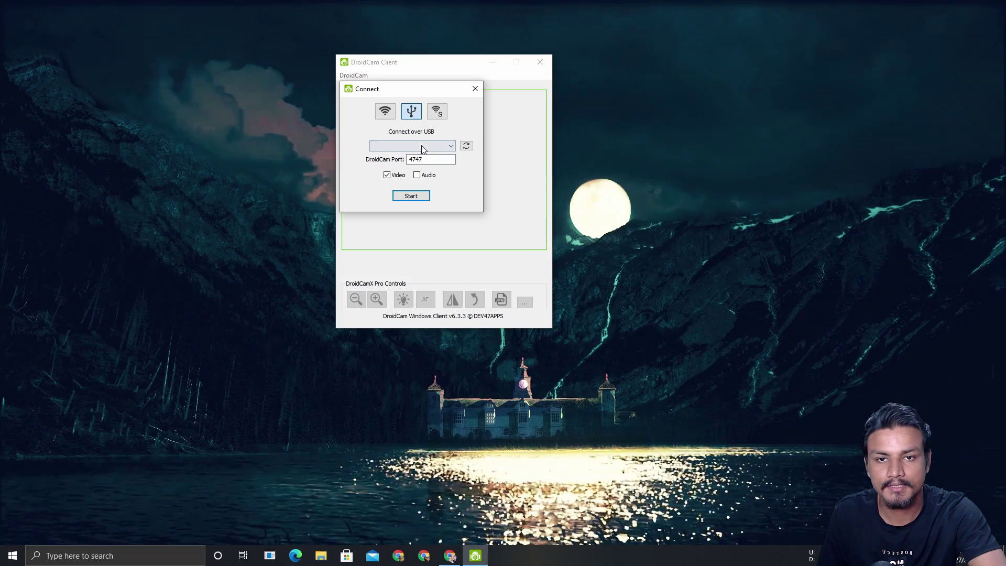
{"action": "left_click", "coordinate": [466, 146]}
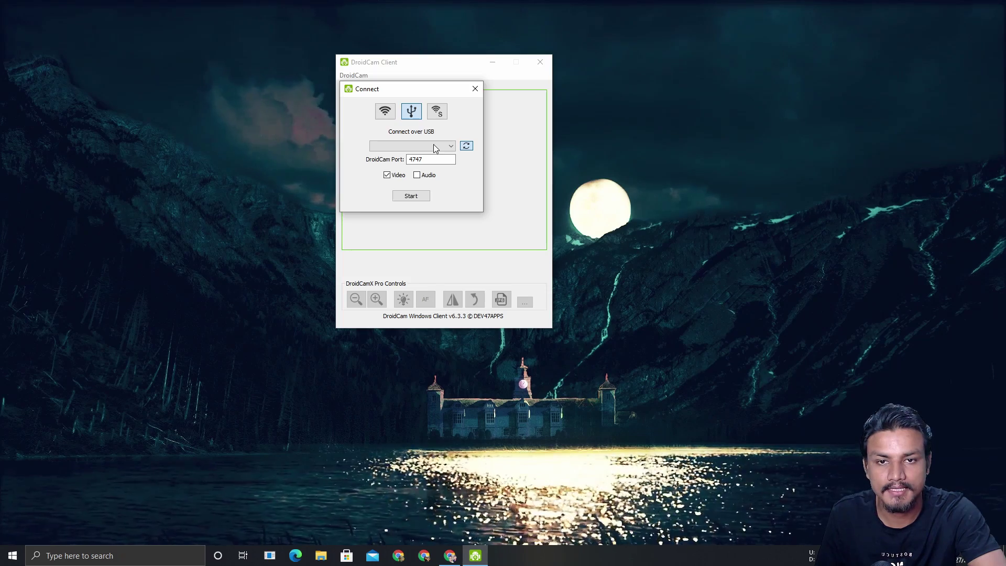
{"action": "left_click", "coordinate": [417, 196]}
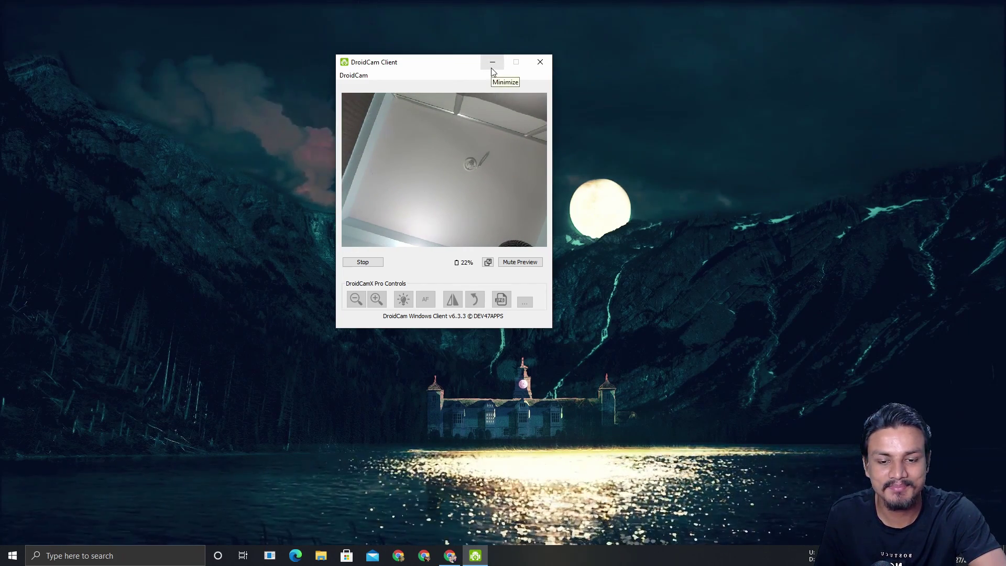
Step: Minimize DroidCam Client, switch to Streamlabs OBS and remove the existing Video Capture Device source from the scene
{"action": "left_click", "coordinate": [493, 65]}
{"action": "left_click", "coordinate": [102, 555]}
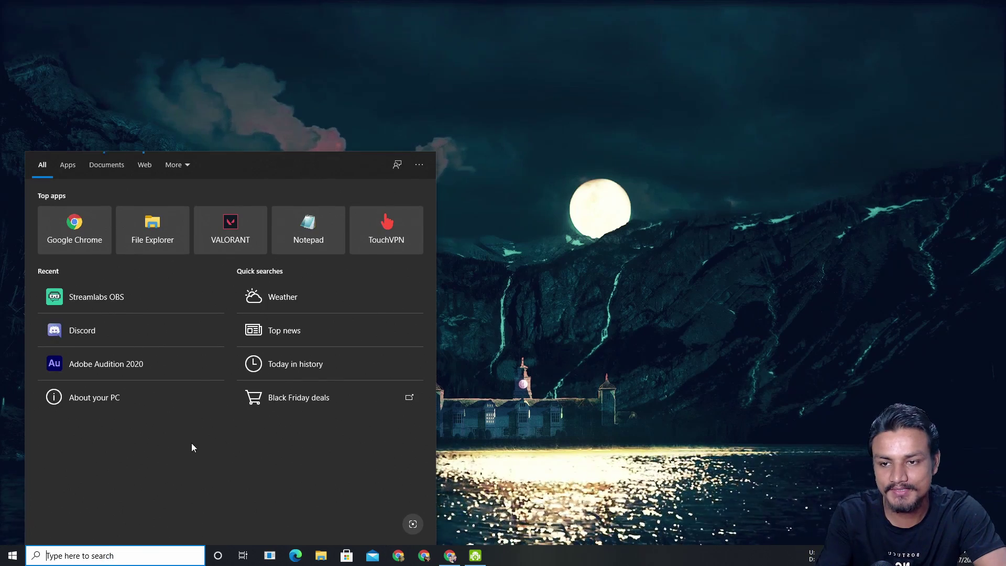
{"action": "left_click", "coordinate": [120, 300]}
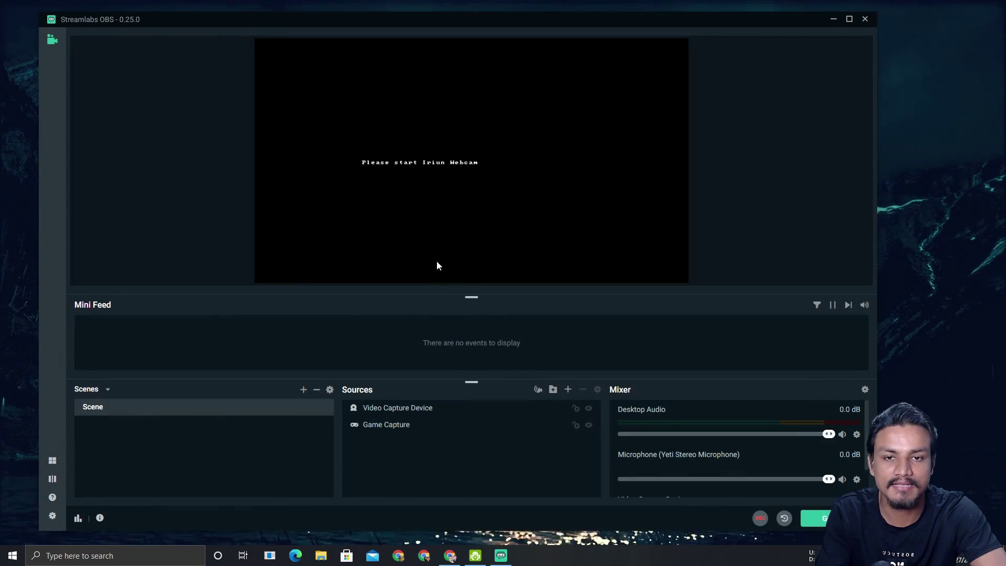
{"action": "left_click", "coordinate": [396, 408]}
{"action": "left_click", "coordinate": [582, 389]}
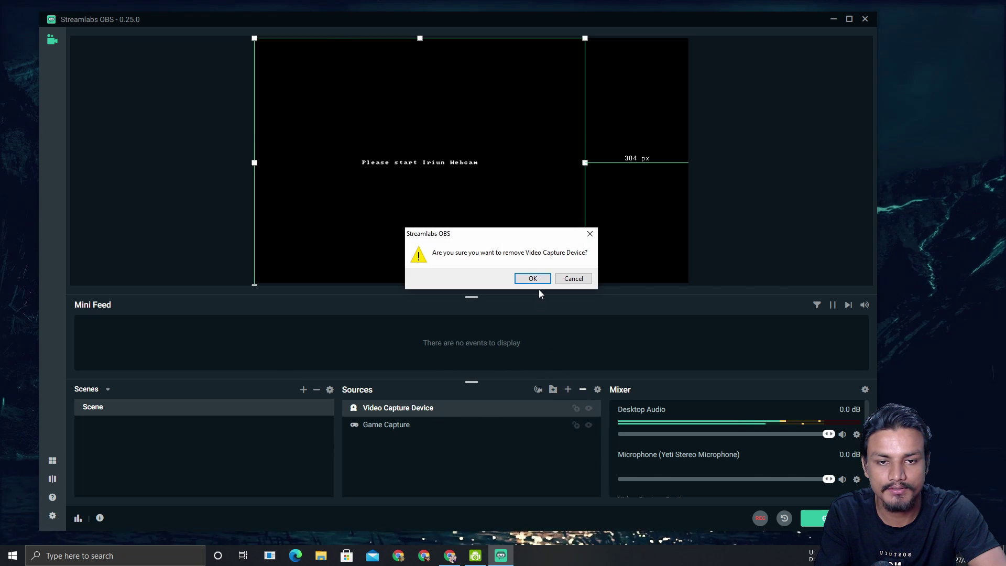
{"action": "left_click", "coordinate": [537, 280]}
Step: Add a new Video Capture Device source to the scene and set its device to DroidCam Source 3
{"action": "left_click", "coordinate": [568, 390]}
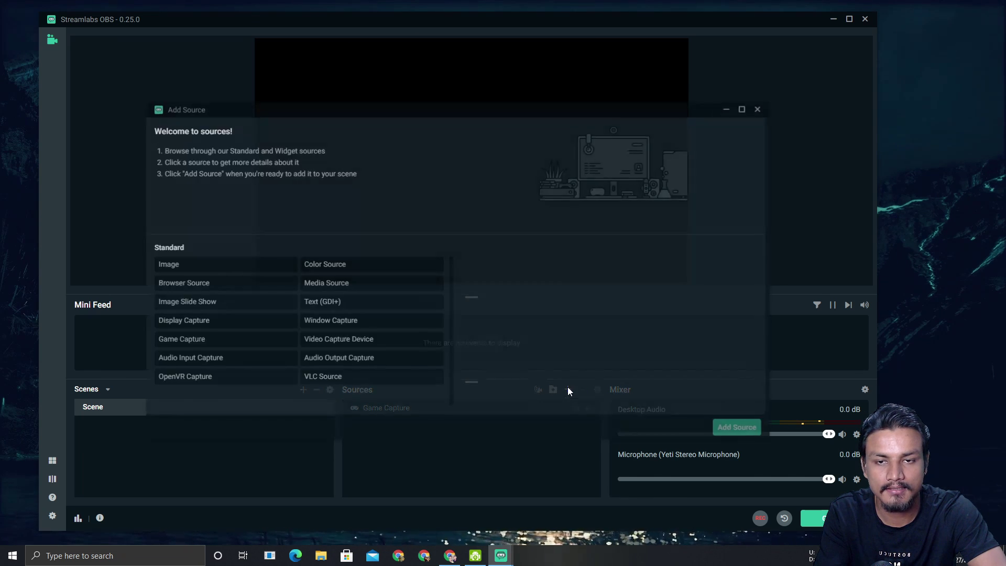
{"action": "left_click", "coordinate": [346, 340]}
{"action": "left_click", "coordinate": [729, 435]}
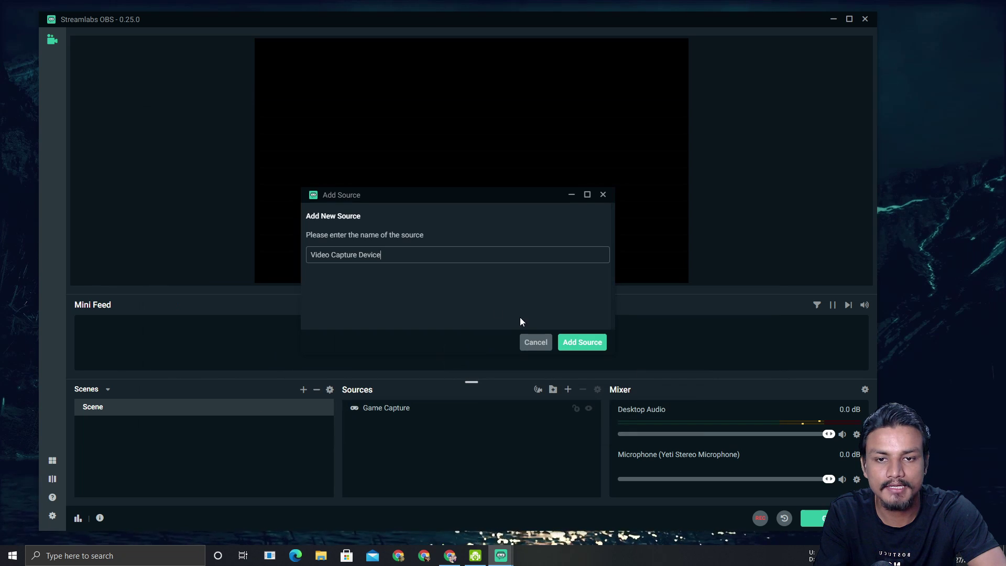
{"action": "left_click", "coordinate": [582, 342]}
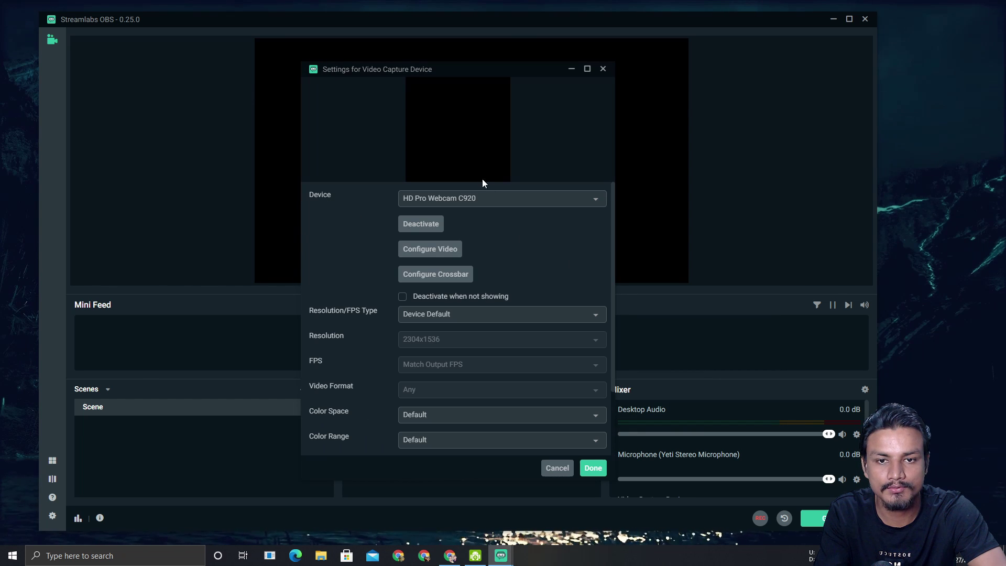
{"action": "left_click", "coordinate": [467, 203]}
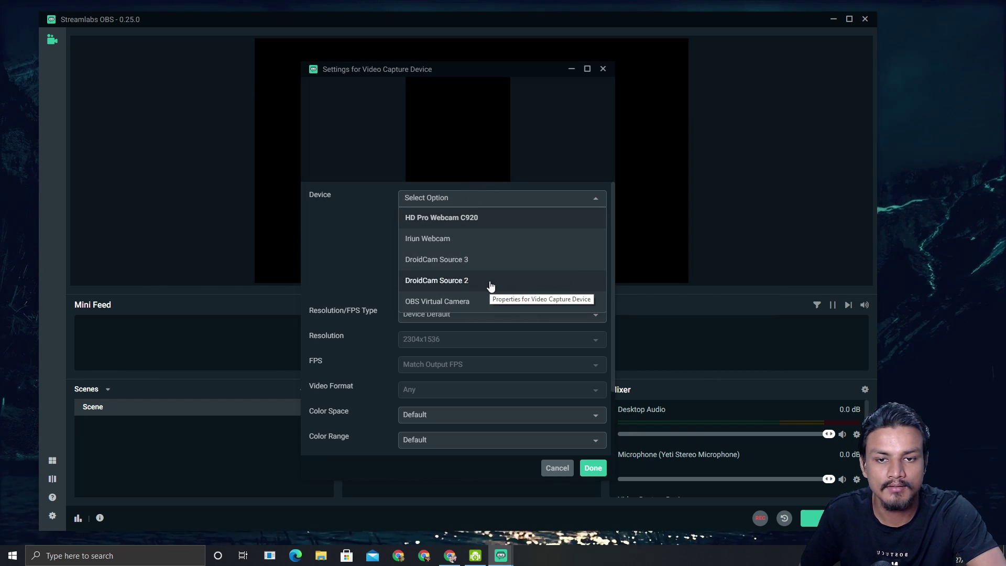
{"action": "left_click", "coordinate": [457, 262]}
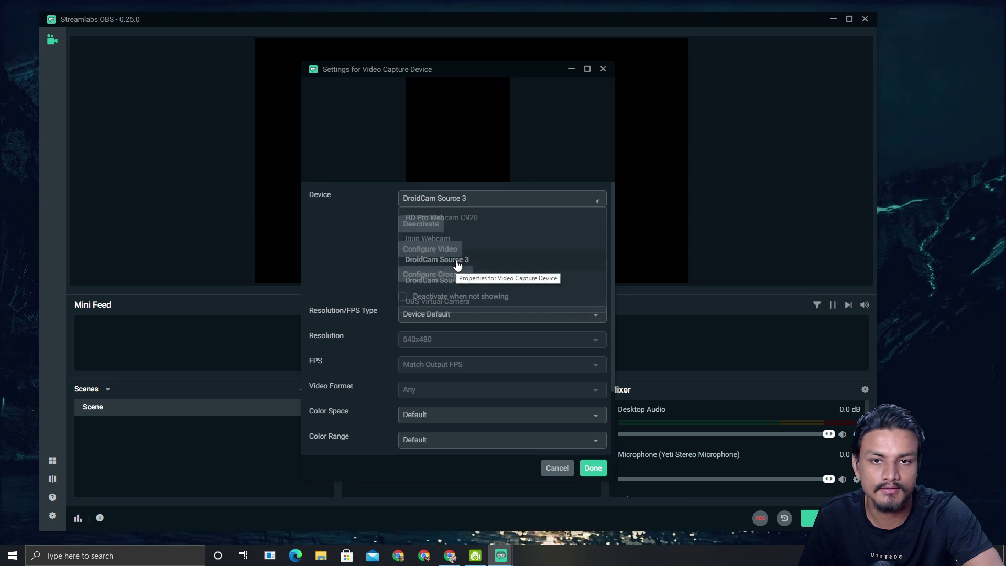
Step: Try DroidCam Source 2 as the device, switch back to DroidCam Source 3 and accept the source settings
{"action": "left_click", "coordinate": [451, 198]}
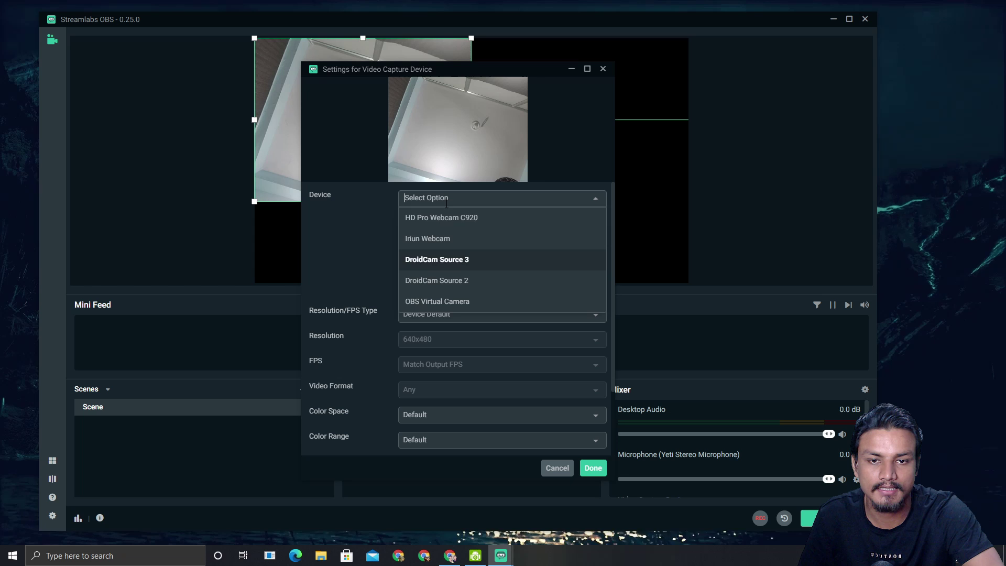
{"action": "left_click", "coordinate": [455, 281]}
{"action": "left_click", "coordinate": [473, 200]}
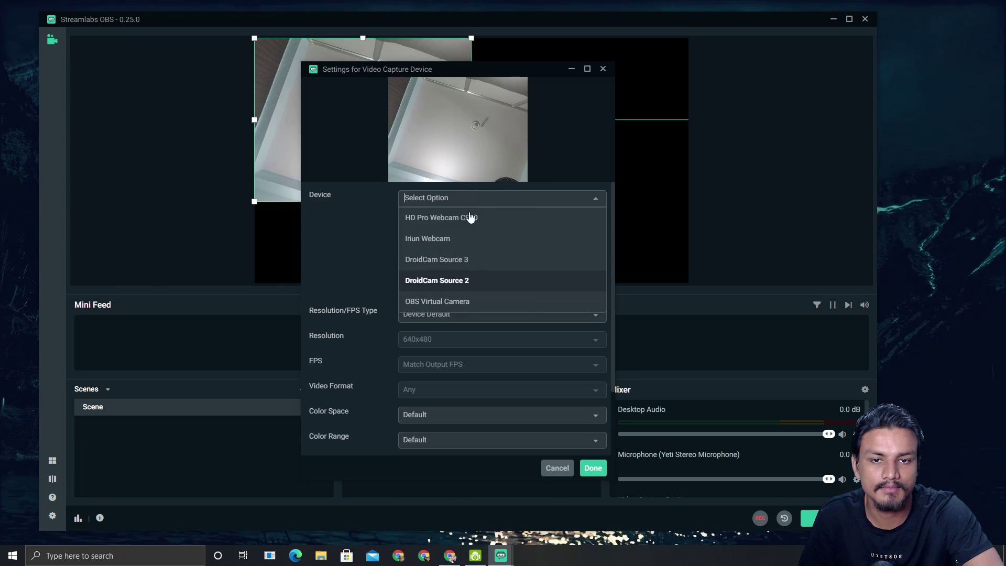
{"action": "left_click", "coordinate": [460, 260]}
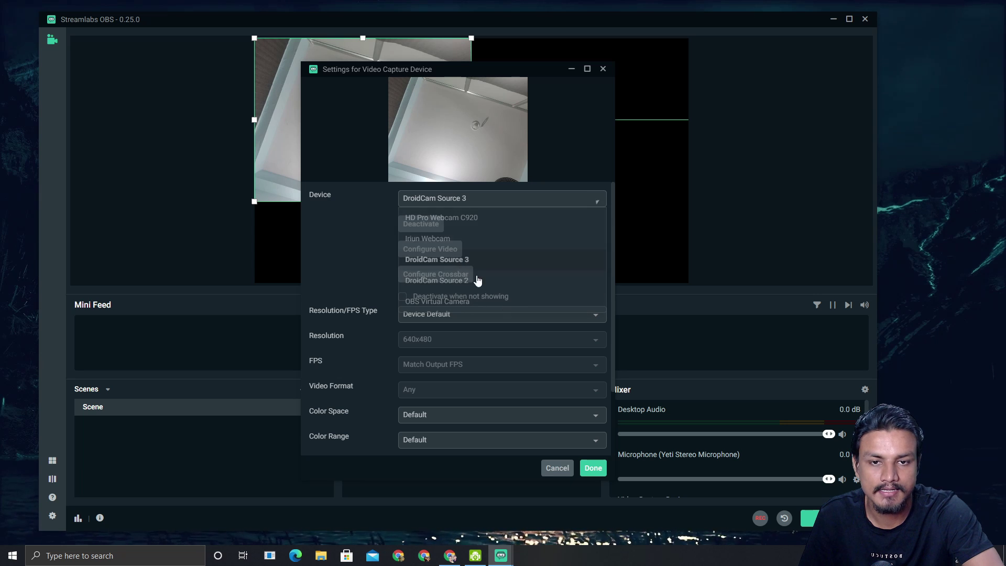
{"action": "left_click", "coordinate": [591, 469]}
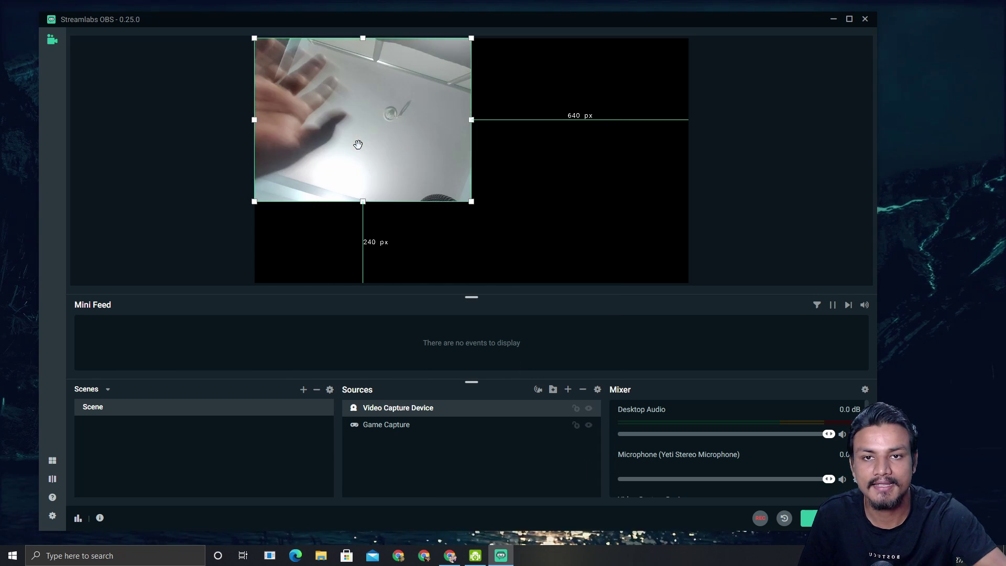
Step: Close Streamlabs OBS, try to open DroidCam's HD Mode utility, and close DroidCam Client
{"action": "left_click", "coordinate": [865, 19]}
{"action": "left_click", "coordinate": [12, 556]}
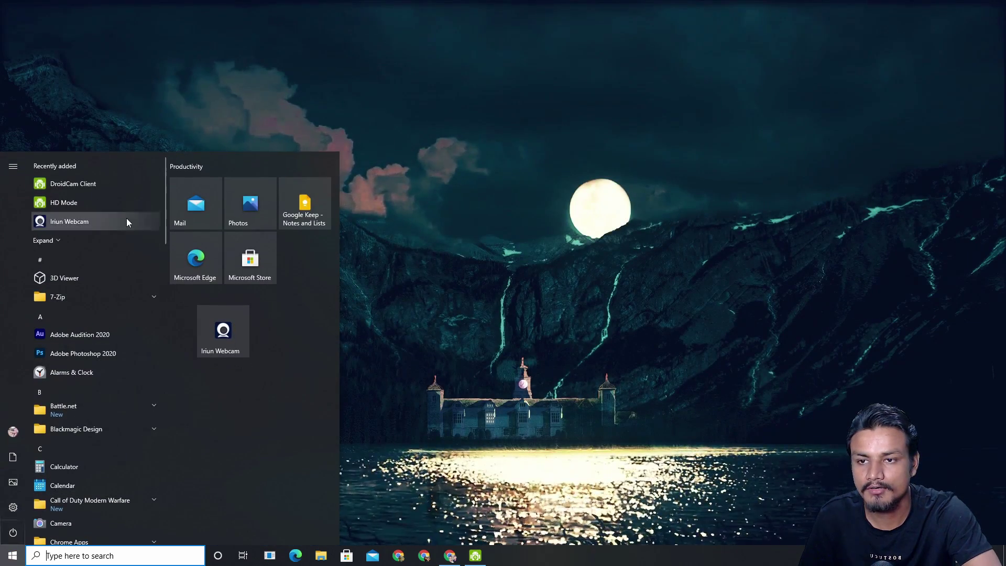
{"action": "left_click", "coordinate": [74, 207]}
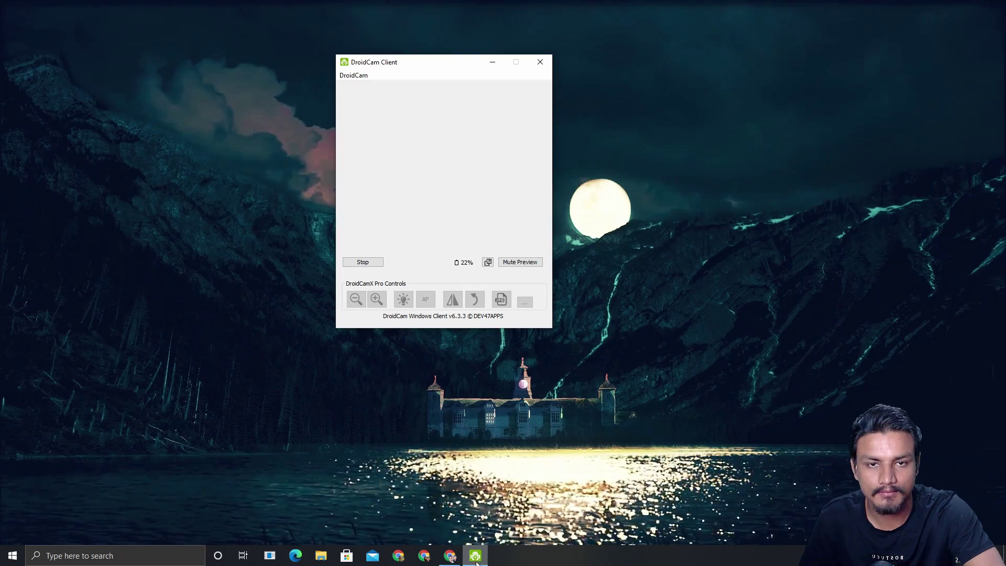
{"action": "left_click", "coordinate": [549, 62]}
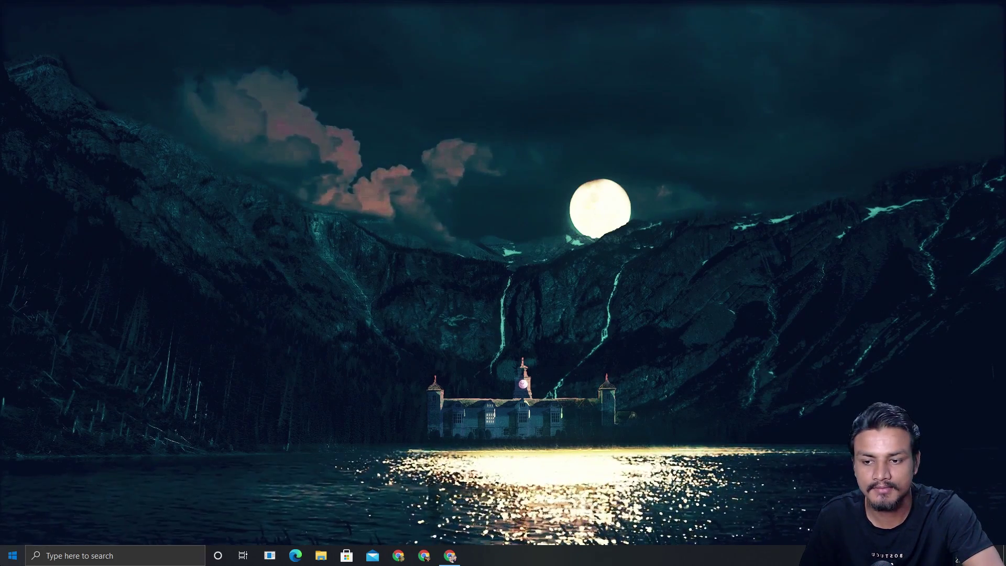
Step: Open DroidCam's HD Mode utility, examine the 480p and 720p webcam output options, and close it without applying a change
{"action": "left_click", "coordinate": [3, 560]}
{"action": "left_click", "coordinate": [76, 200]}
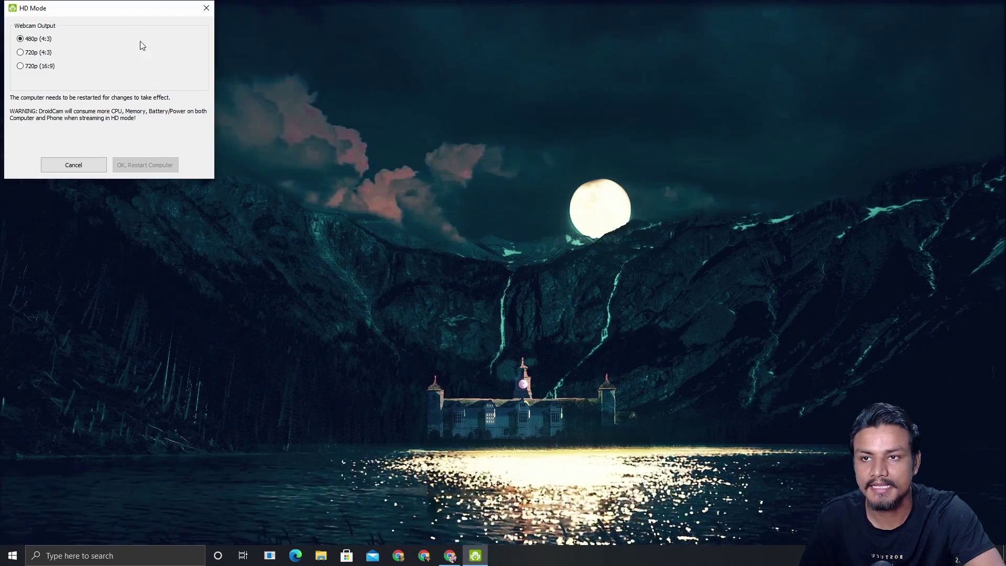
{"action": "left_click_drag", "start_coordinate": [121, 18], "coordinate": [398, 132]}
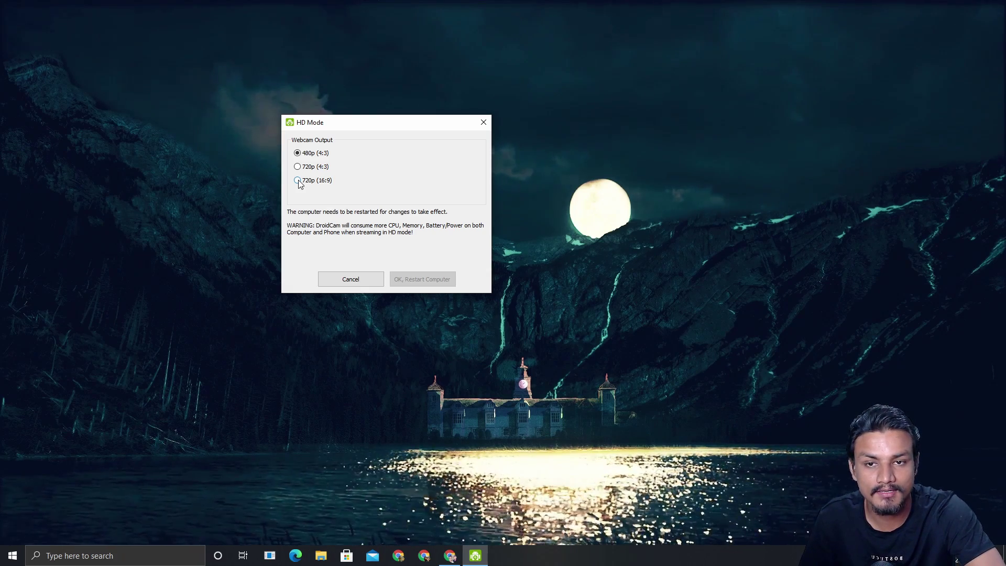
{"action": "left_click", "coordinate": [297, 180]}
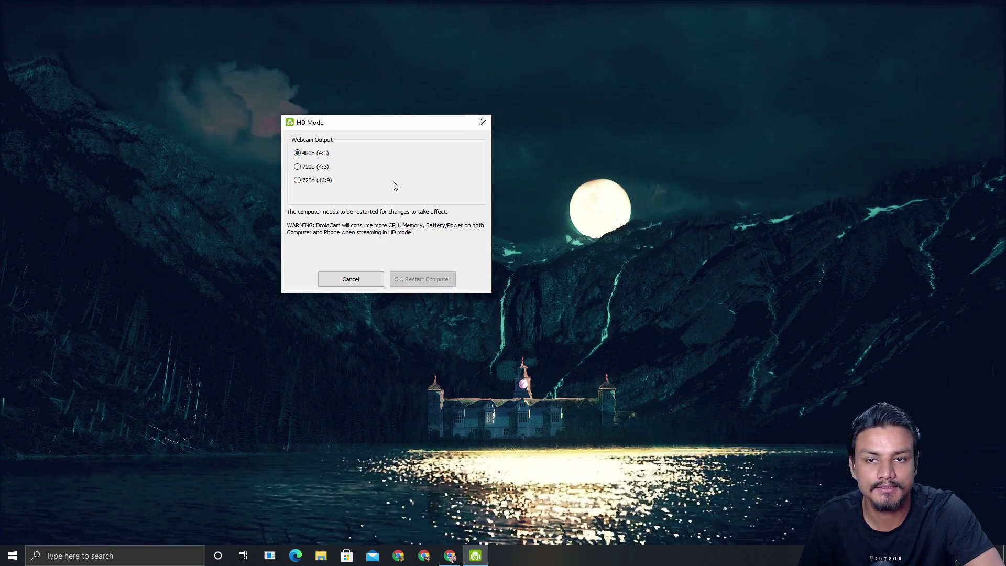
{"action": "left_click", "coordinate": [482, 123]}
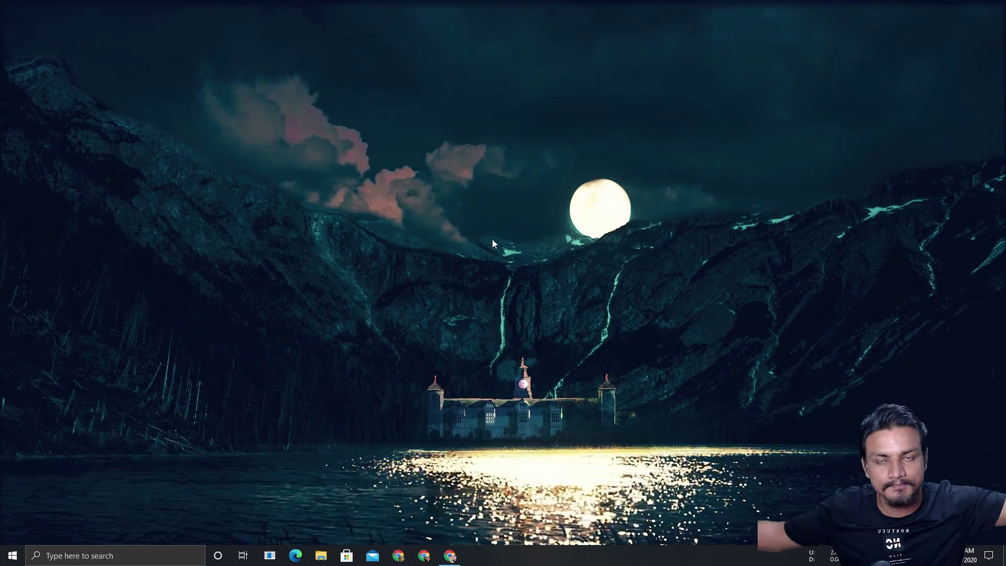